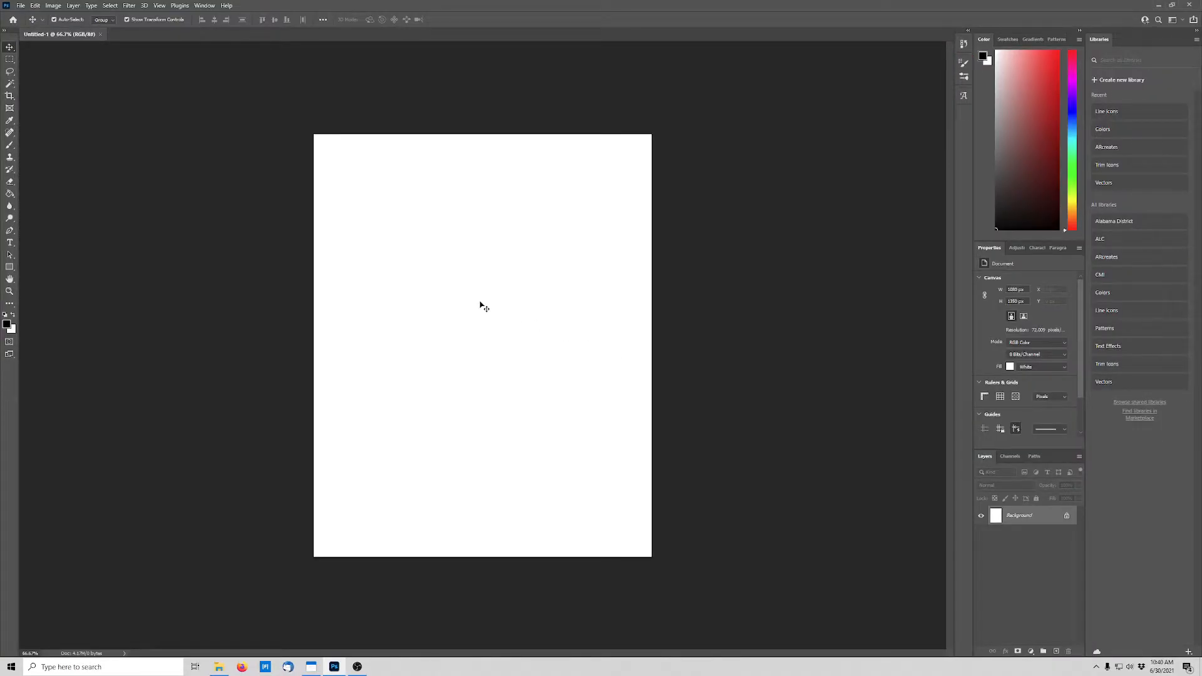
Place the skateboarder photo as an embedded image and enlarge it to cover the whole canvas.
{"action": "left_click", "coordinate": [21, 6]}
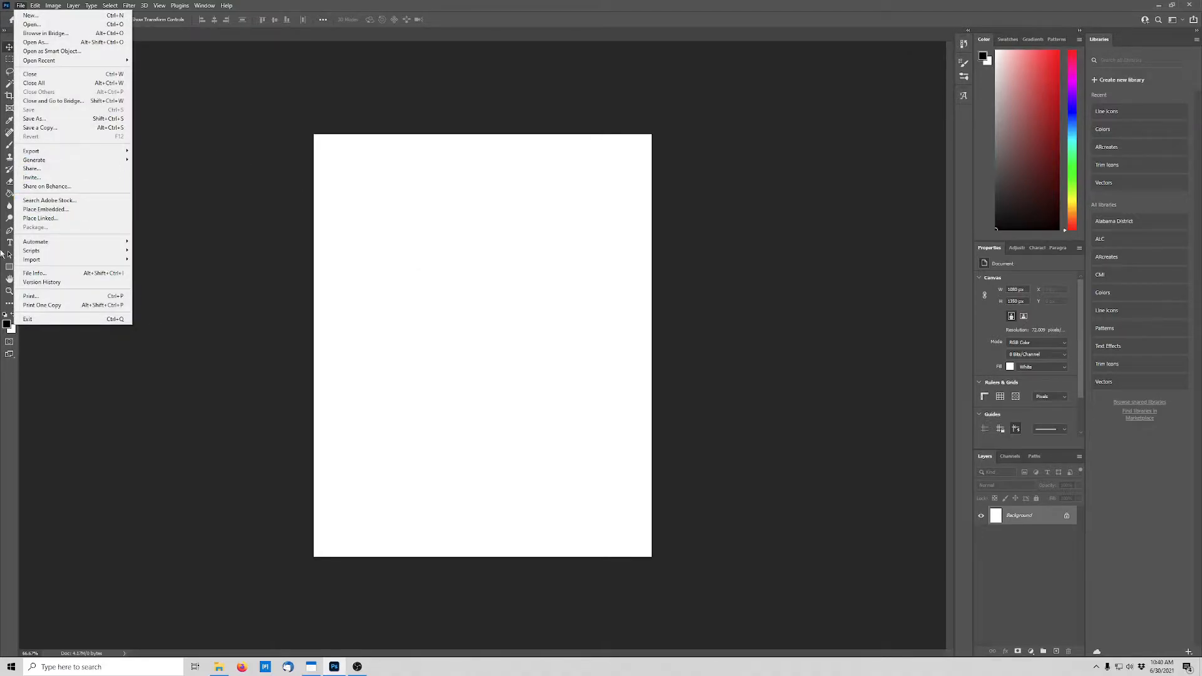
{"action": "left_click", "coordinate": [84, 211]}
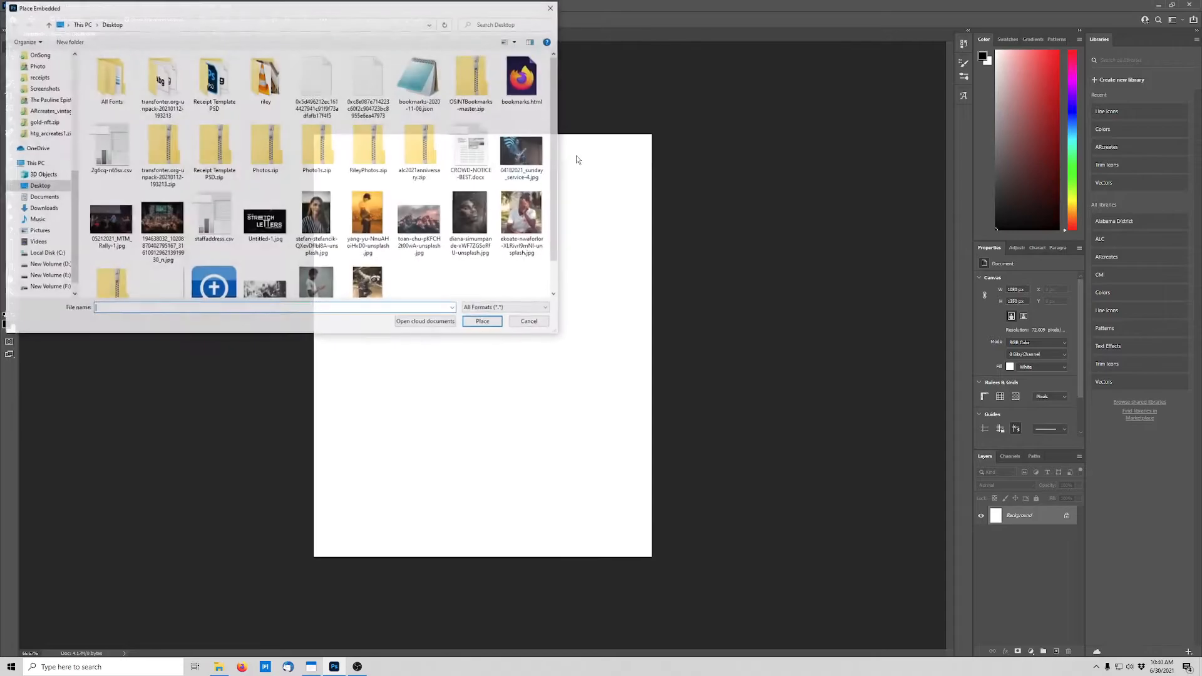
{"action": "left_click", "coordinate": [488, 321]}
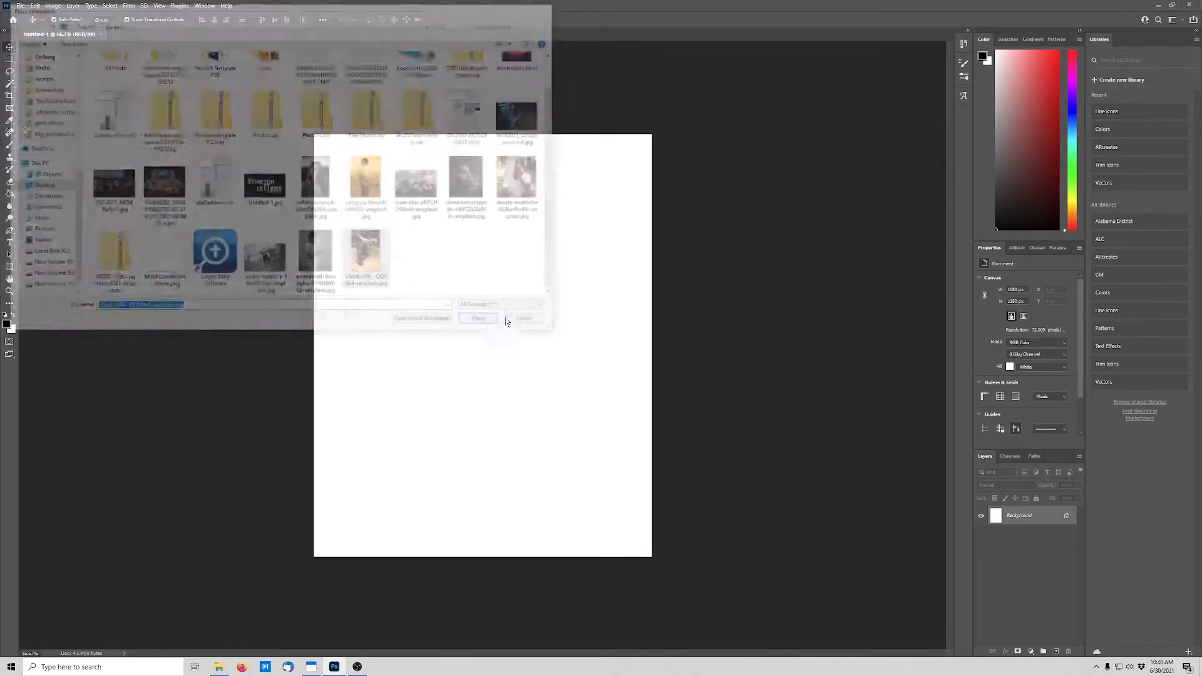
{"action": "left_click_drag", "start_coordinate": [632, 346], "coordinate": [607, 345]}
{"action": "key", "text": "Return"}
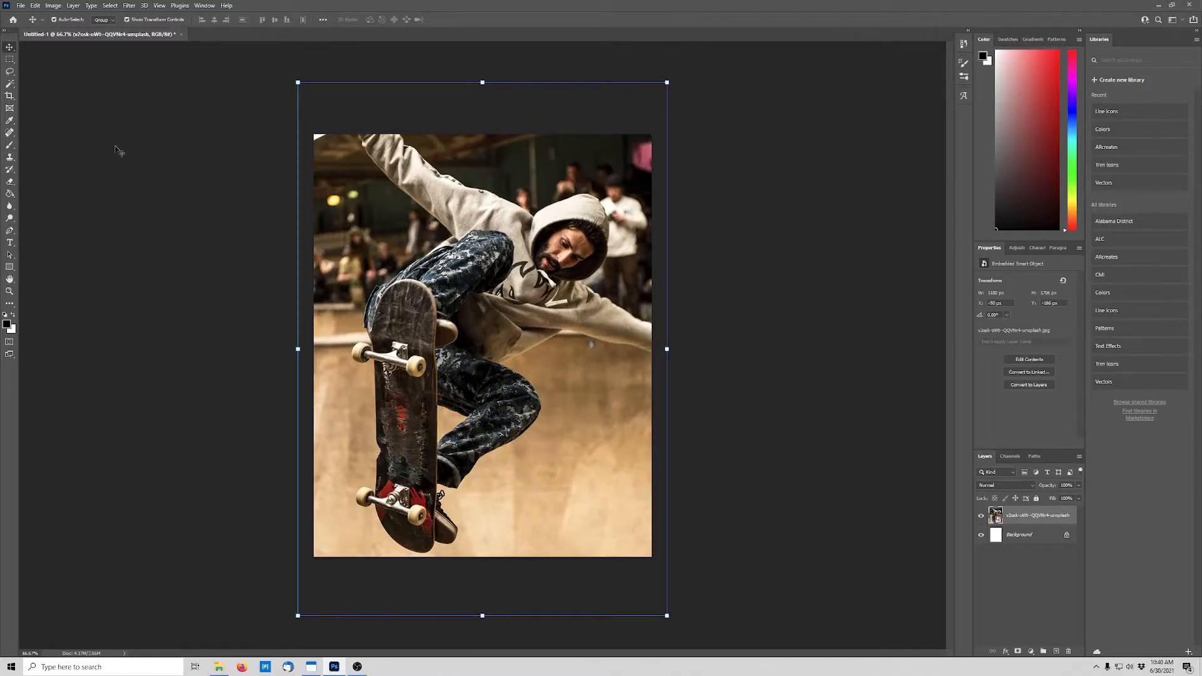
Lasso the empty ramp area beside the skater's legs and below his arm, and make it a work path with 2.0 pixels tolerance.
{"action": "left_click", "coordinate": [10, 73]}
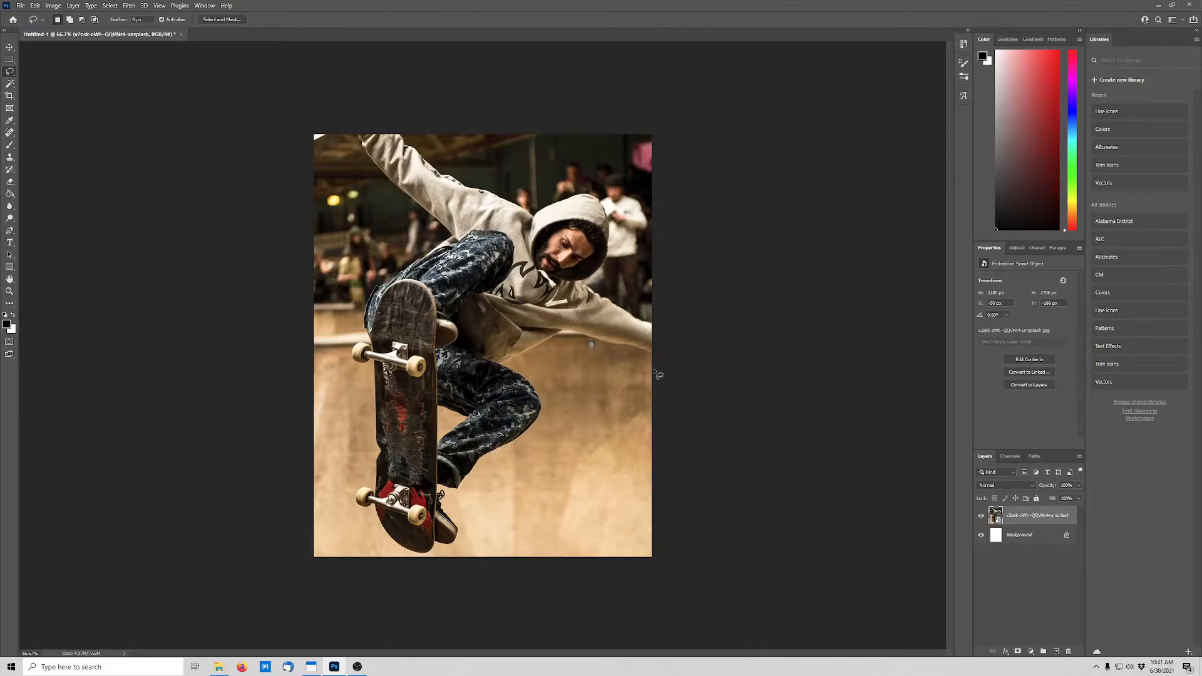
{"action": "mouse_move", "coordinate": [651, 366]}
{"action": "left_mouse_down"}
{"action": "mouse_move", "coordinate": [568, 338]}
{"action": "mouse_move", "coordinate": [517, 364]}
{"action": "mouse_move", "coordinate": [549, 393]}
{"action": "mouse_move", "coordinate": [525, 449]}
{"action": "left_mouse_up"}
{"action": "mouse_move", "coordinate": [472, 488]}
{"action": "left_mouse_down"}
{"action": "mouse_move", "coordinate": [454, 566]}
{"action": "mouse_move", "coordinate": [493, 583]}
{"action": "mouse_move", "coordinate": [651, 587]}
{"action": "mouse_move", "coordinate": [668, 569]}
{"action": "mouse_move", "coordinate": [676, 370]}
{"action": "left_mouse_up"}
{"action": "right_click", "coordinate": [571, 372]}
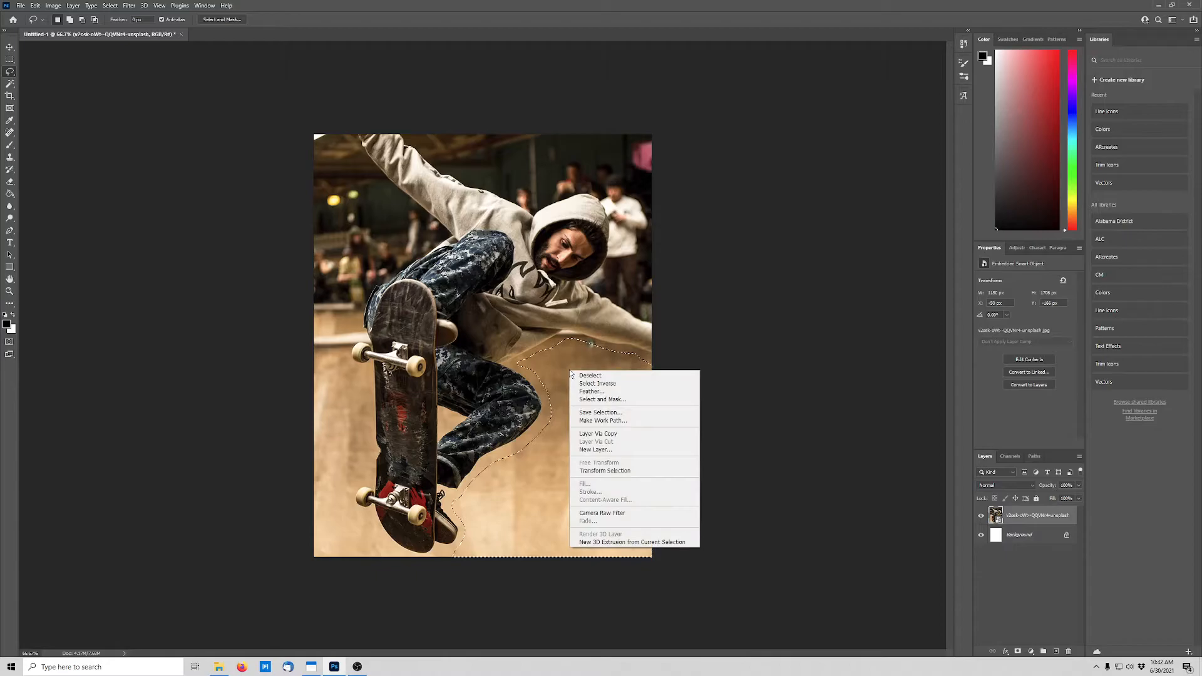
{"action": "left_click", "coordinate": [607, 421]}
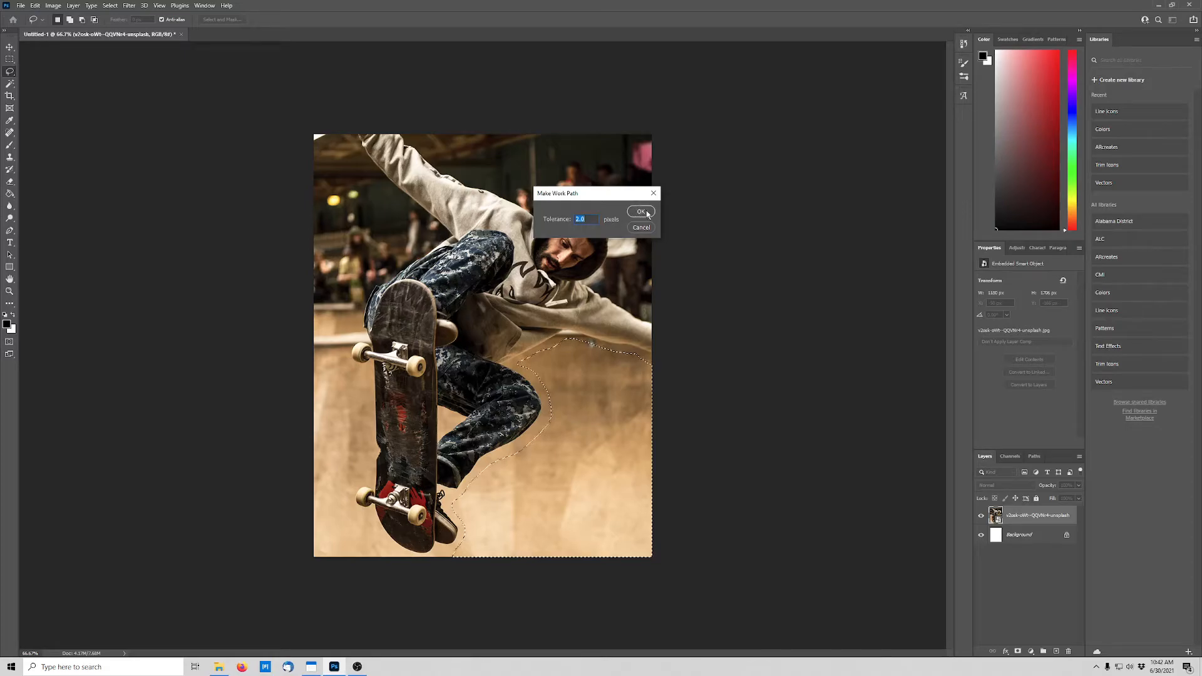
{"action": "left_click", "coordinate": [641, 212]}
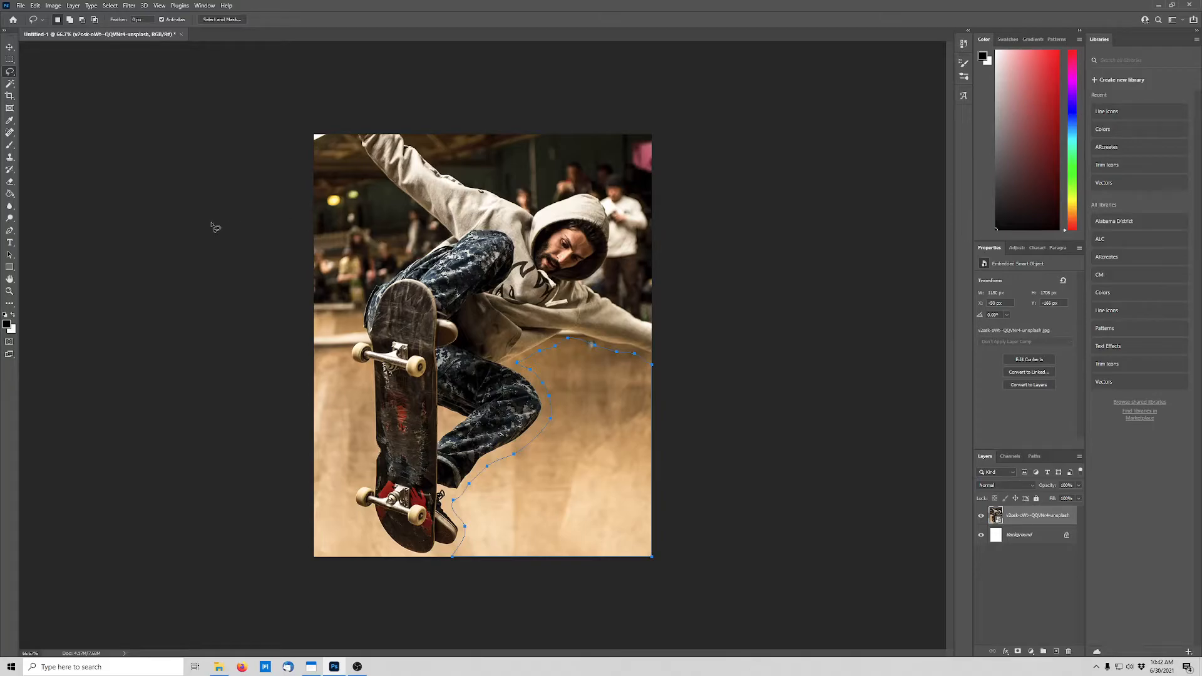
Create area text inside the work path and fill the shape with repeated copies of the Lorem ipsum placeholder paragraph.
{"action": "left_click", "coordinate": [9, 244]}
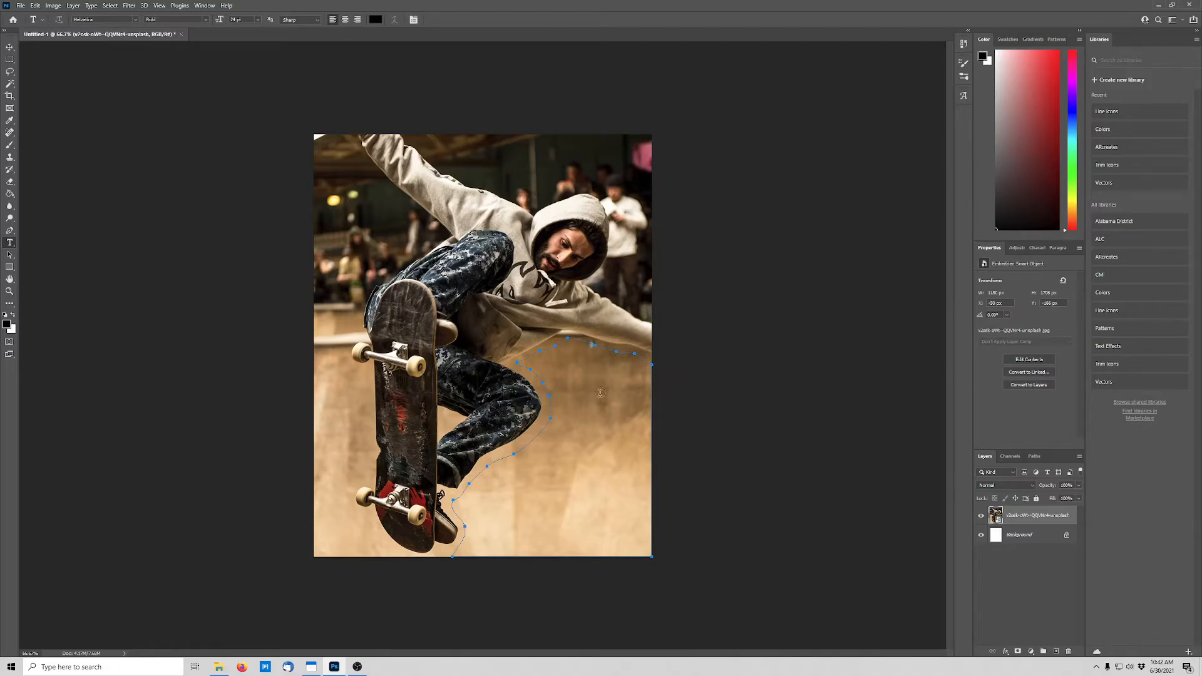
{"action": "left_click", "coordinate": [565, 362]}
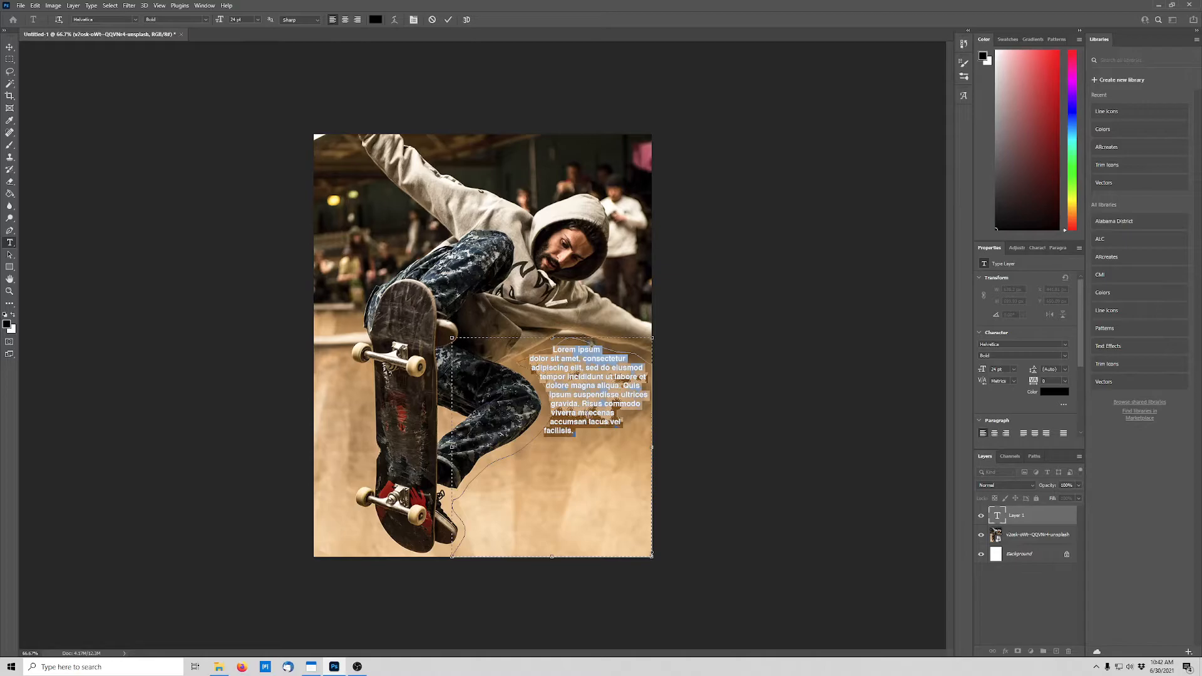
{"action": "left_click", "coordinate": [572, 432]}
{"action": "left_click_drag", "start_coordinate": [583, 431], "coordinate": [518, 348]}
{"action": "key", "text": "ctrl+c"}
{"action": "key", "text": "ctrl+v"}
{"action": "key", "text": "ctrl+v"}
{"action": "key", "text": "ctrl+v"}
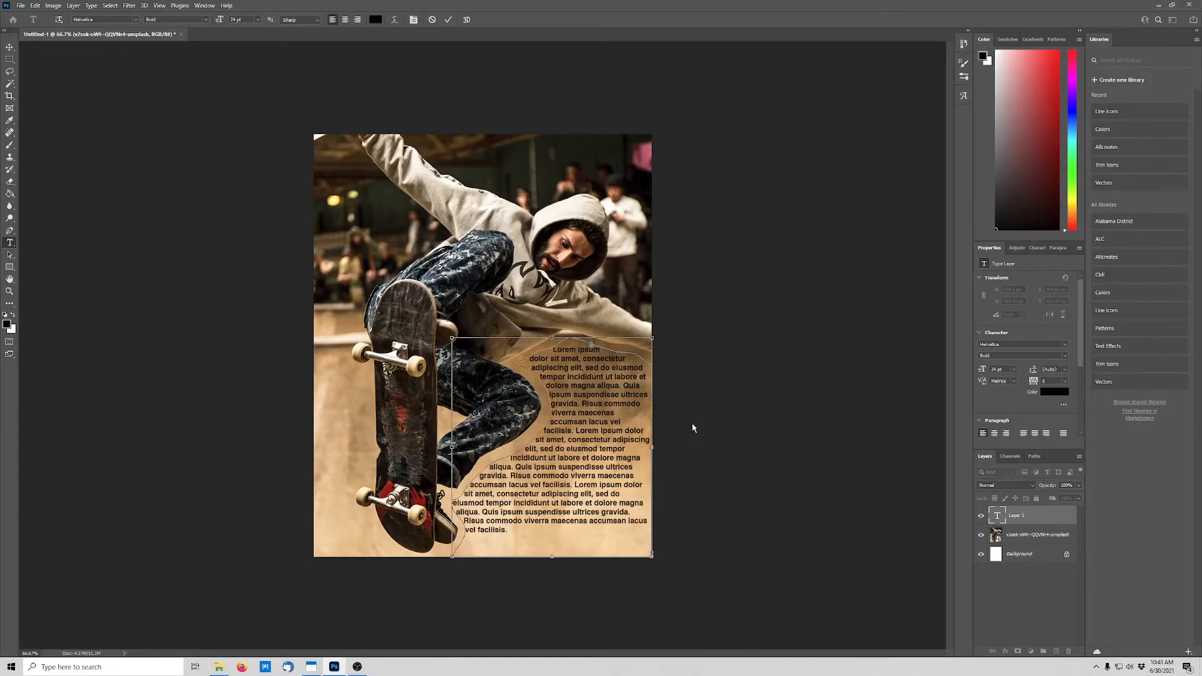
{"action": "key", "text": "ctrl+v"}
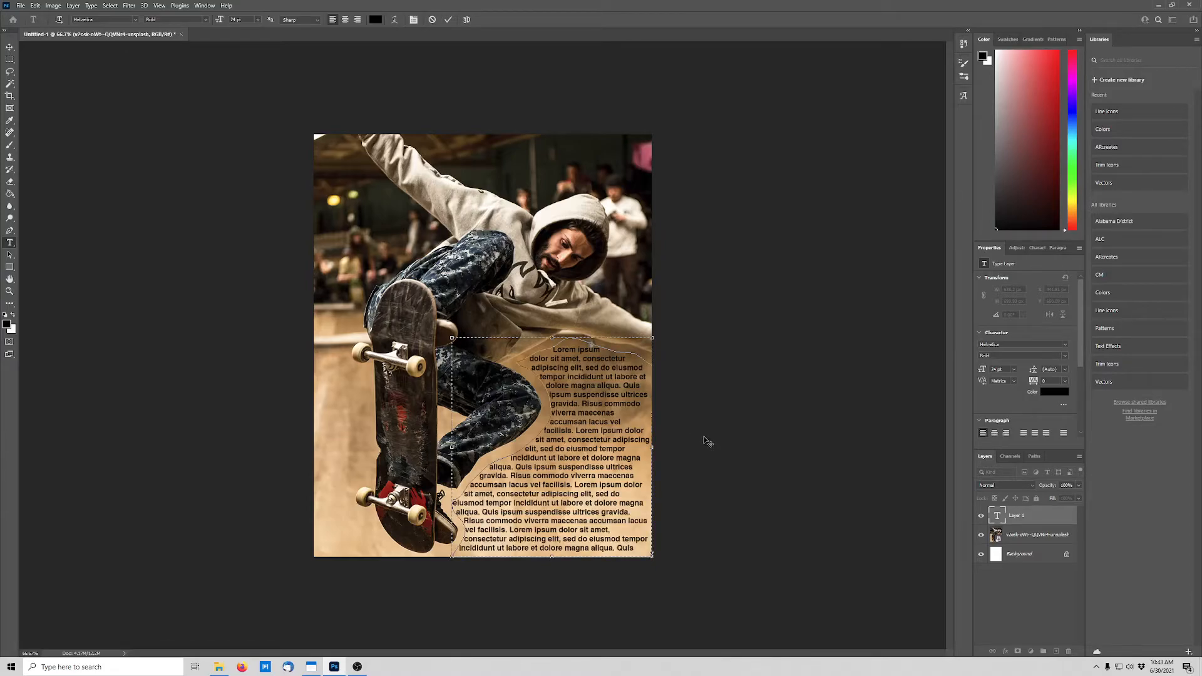
{"action": "left_click", "coordinate": [707, 441]}
{"action": "key", "text": "v"}
{"action": "left_click", "coordinate": [804, 383]}
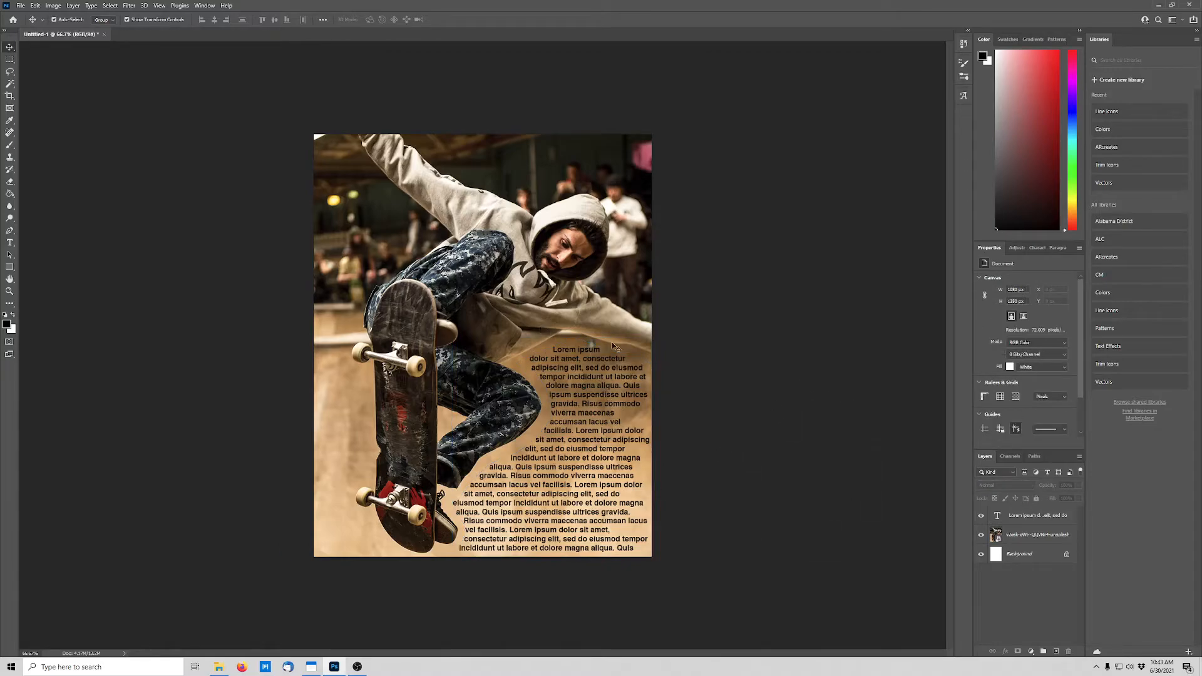
Change the Lorem ipsum text colour to white.
{"action": "left_click", "coordinate": [626, 401]}
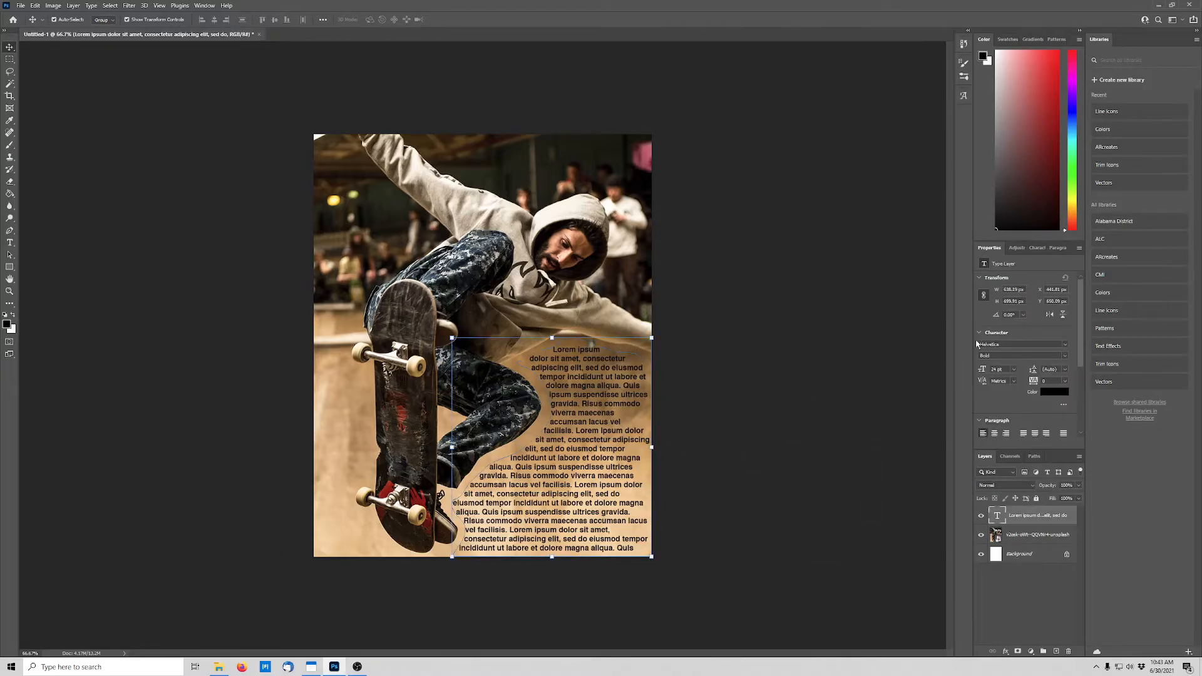
{"action": "key", "text": "x"}
{"action": "left_click", "coordinate": [1047, 393]}
{"action": "left_click_drag", "start_coordinate": [714, 450], "coordinate": [626, 401]}
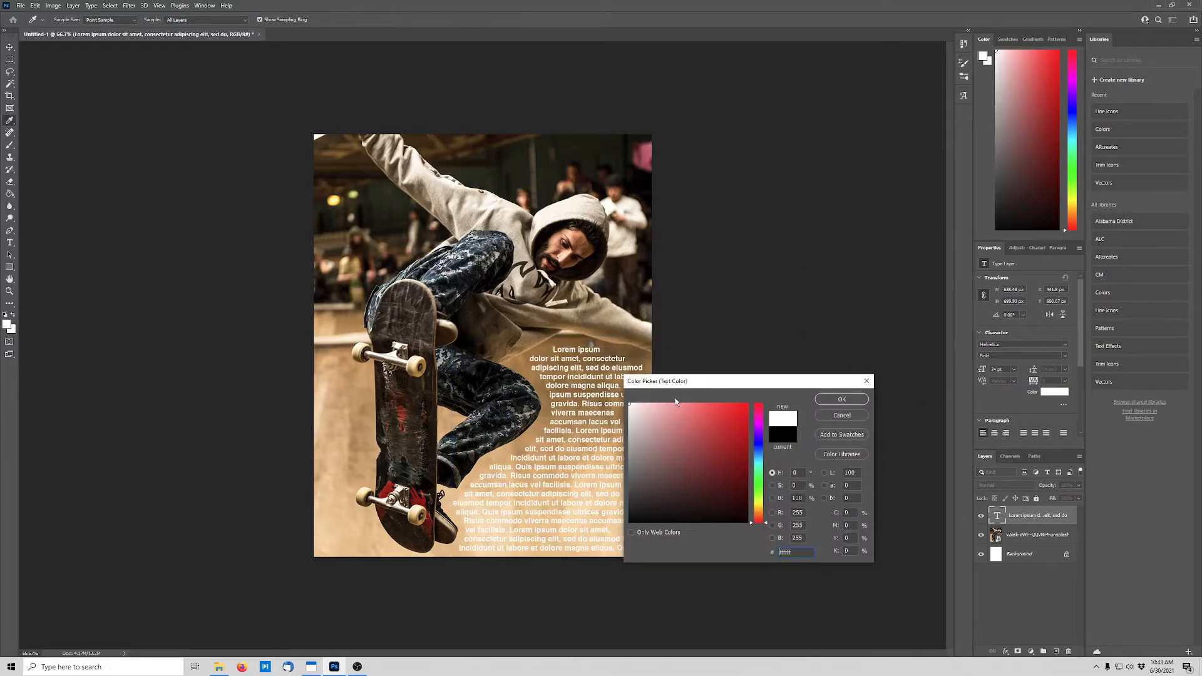
{"action": "left_click", "coordinate": [839, 401]}
Set the paragraph text's font to Helvetica LT Regular.
{"action": "left_click", "coordinate": [1065, 344]}
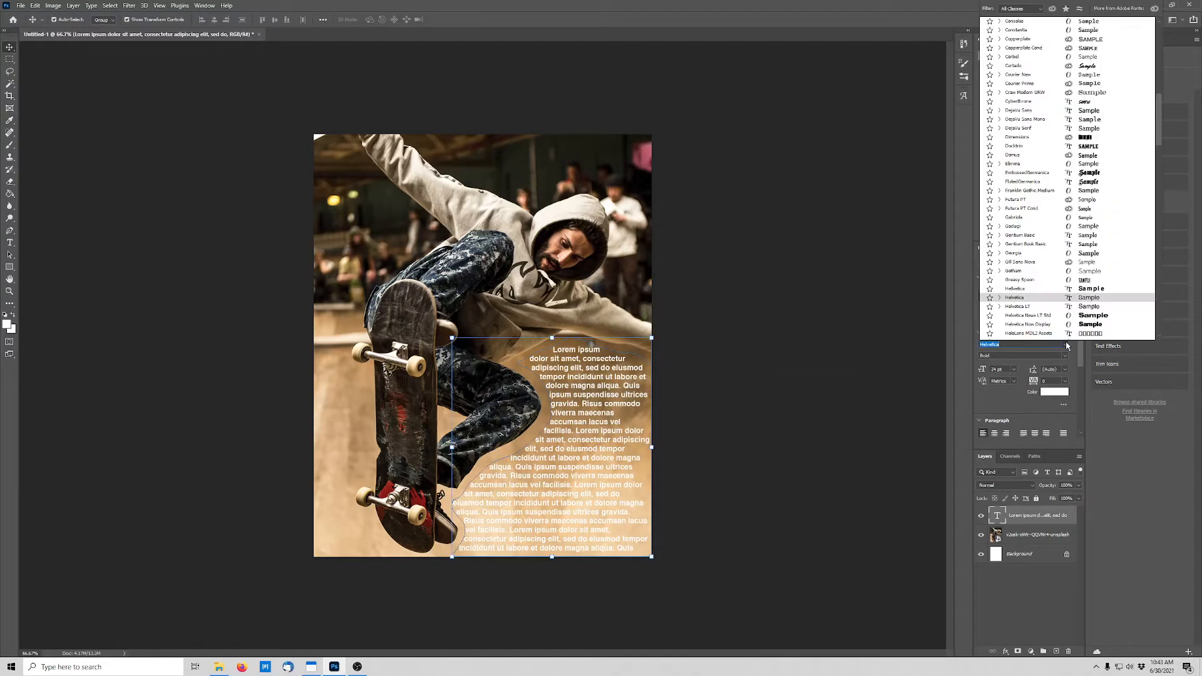
{"action": "left_click", "coordinate": [1000, 308]}
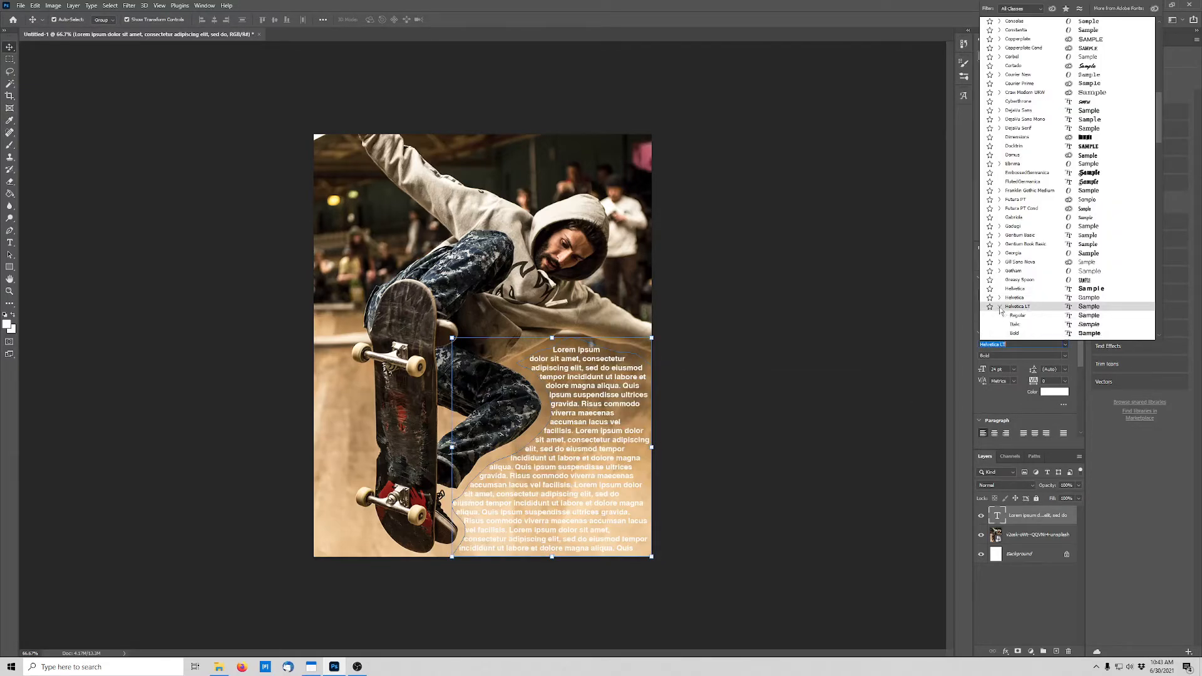
{"action": "left_click", "coordinate": [1020, 317]}
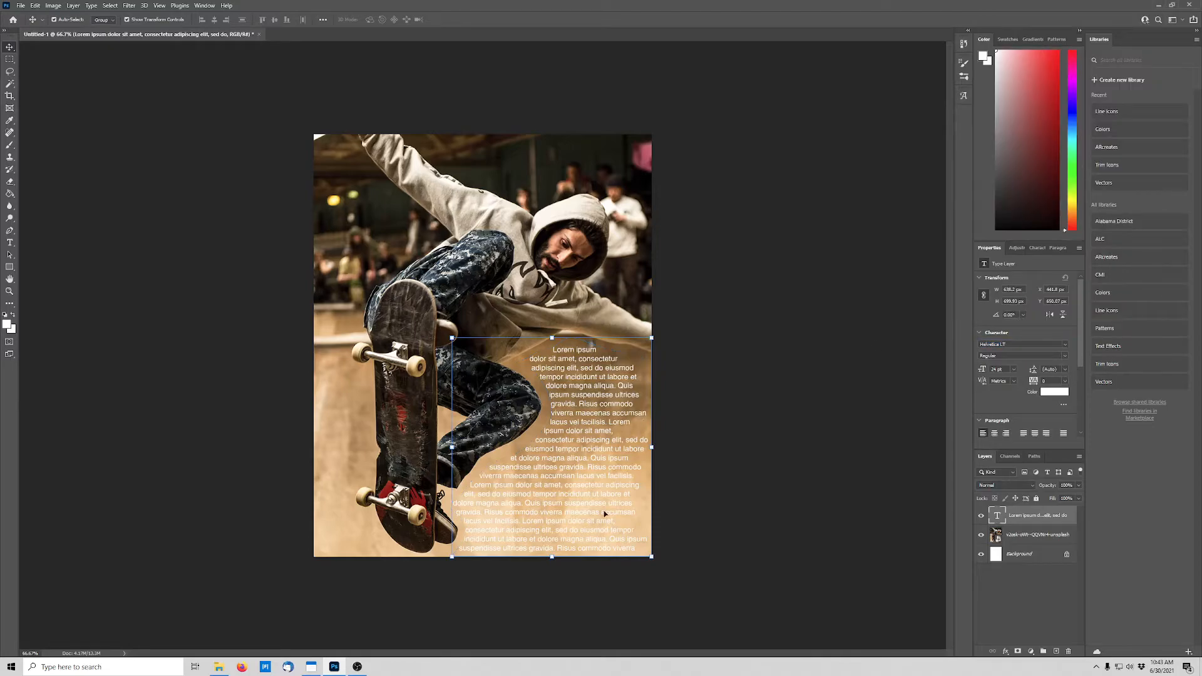
Try the paragraph text at 72 pt, 11 pt and 18 pt, and return it to 24 pt.
{"action": "left_click", "coordinate": [1013, 370]}
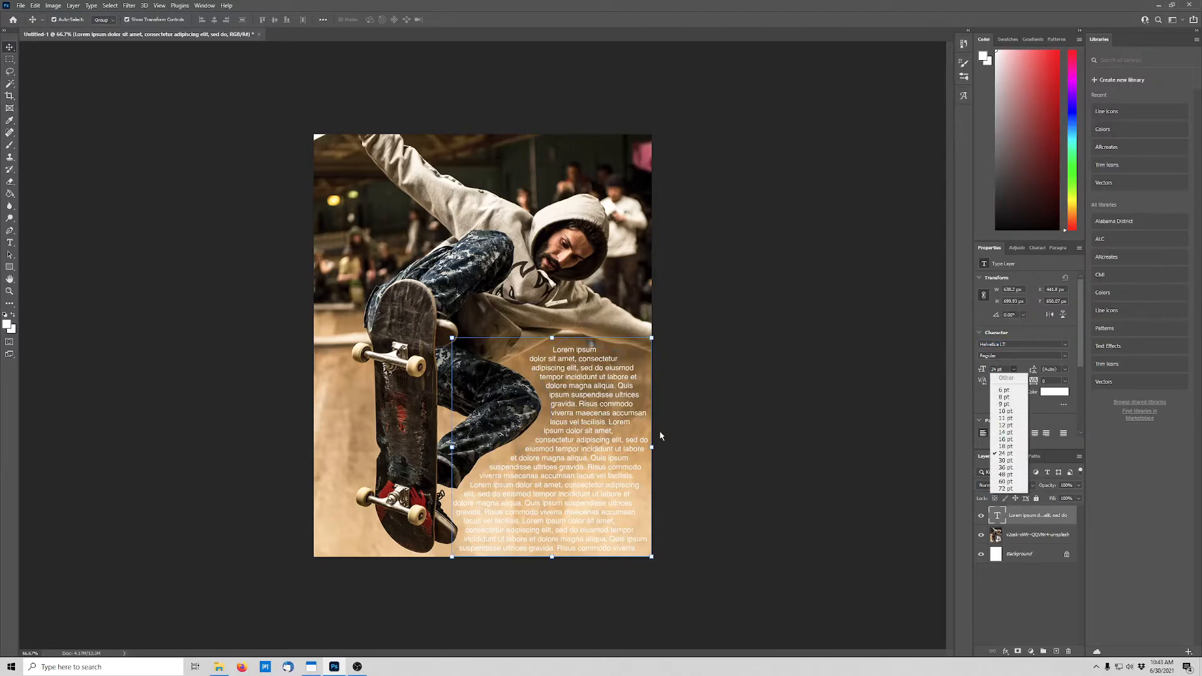
{"action": "left_click", "coordinate": [1006, 488]}
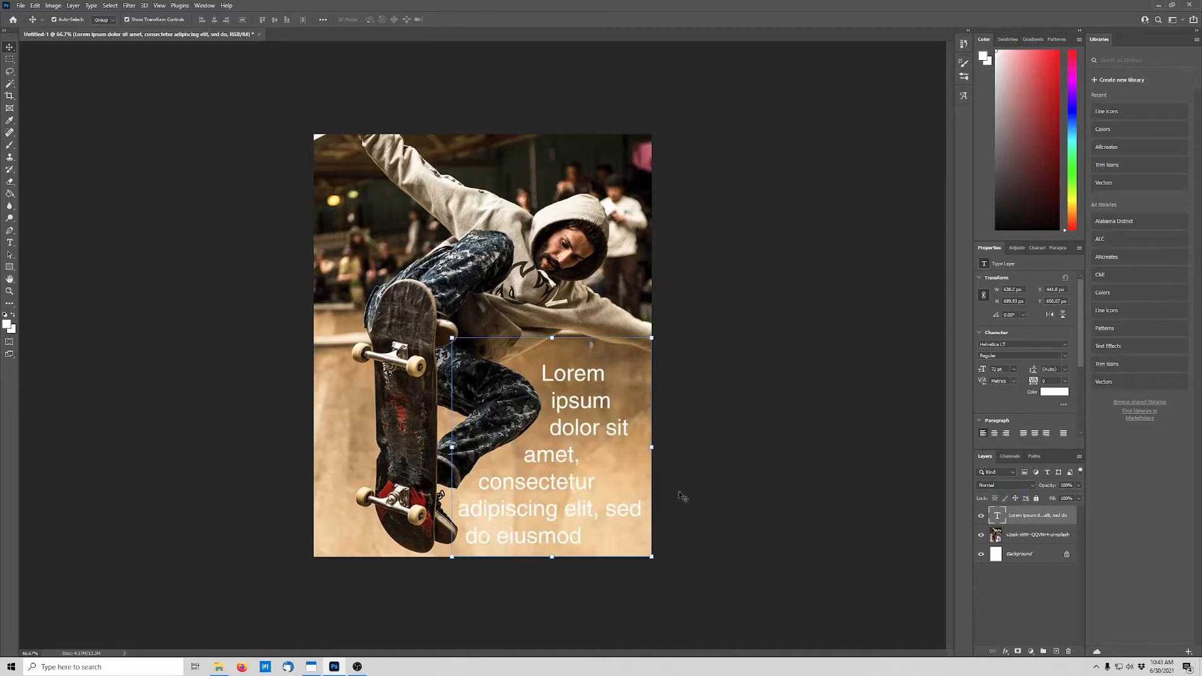
{"action": "left_click", "coordinate": [1014, 371]}
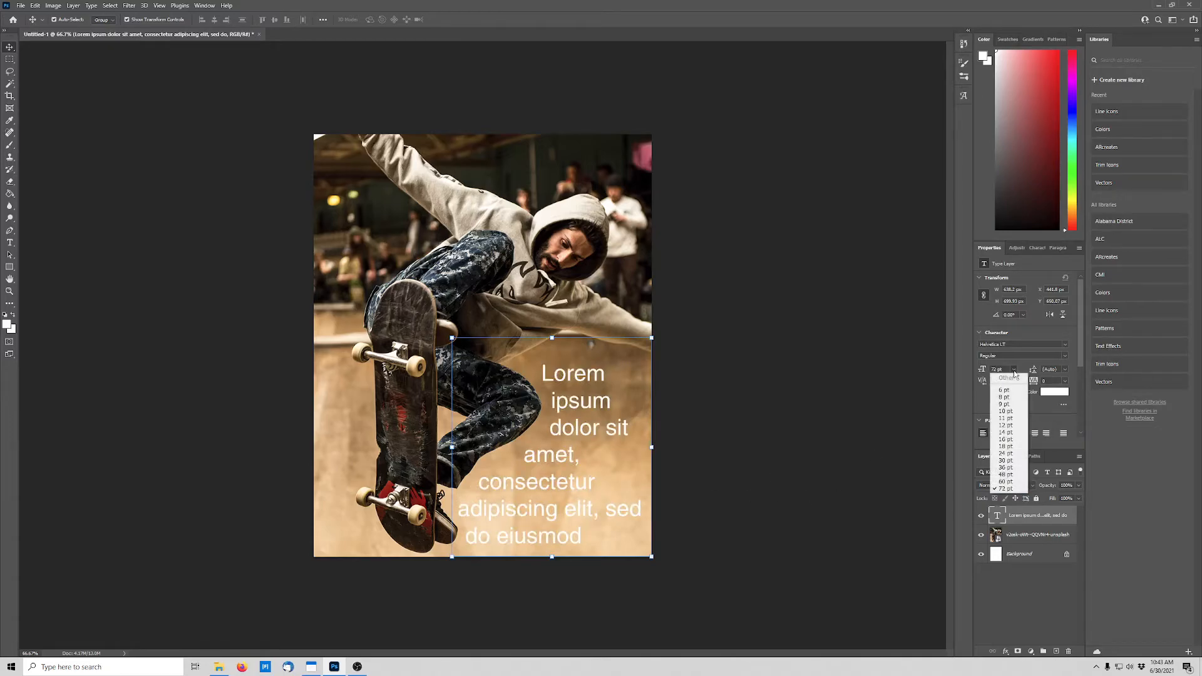
{"action": "left_click", "coordinate": [1013, 420]}
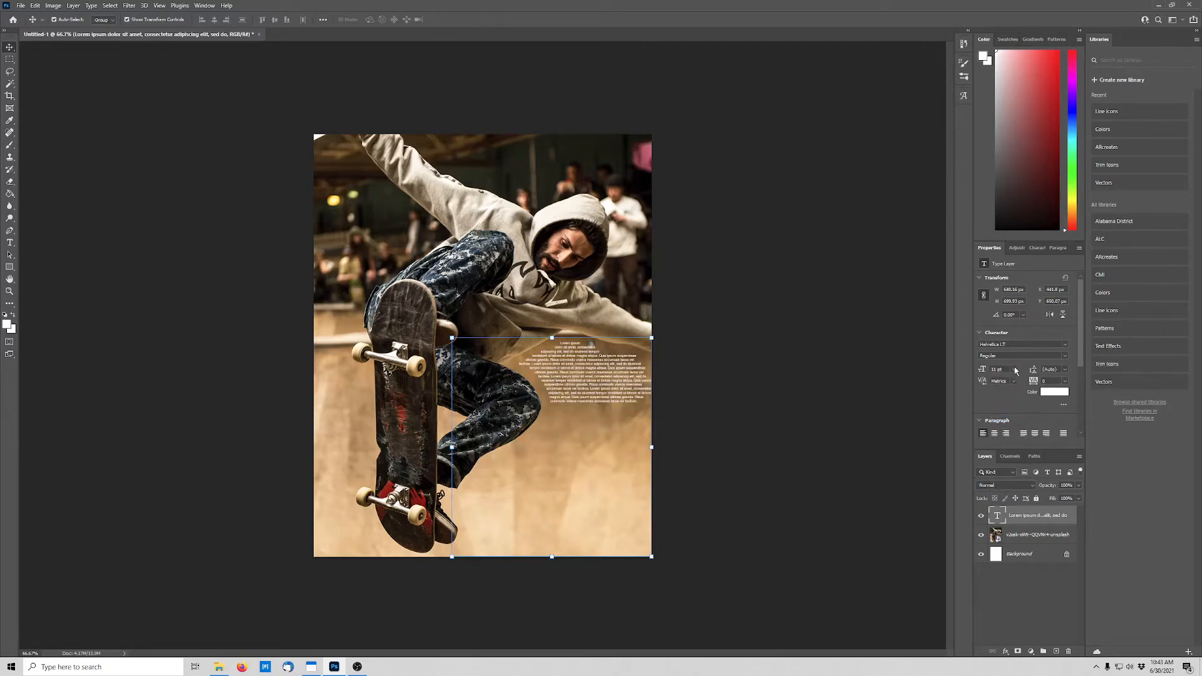
{"action": "left_click", "coordinate": [1014, 370]}
{"action": "left_click", "coordinate": [1002, 437]}
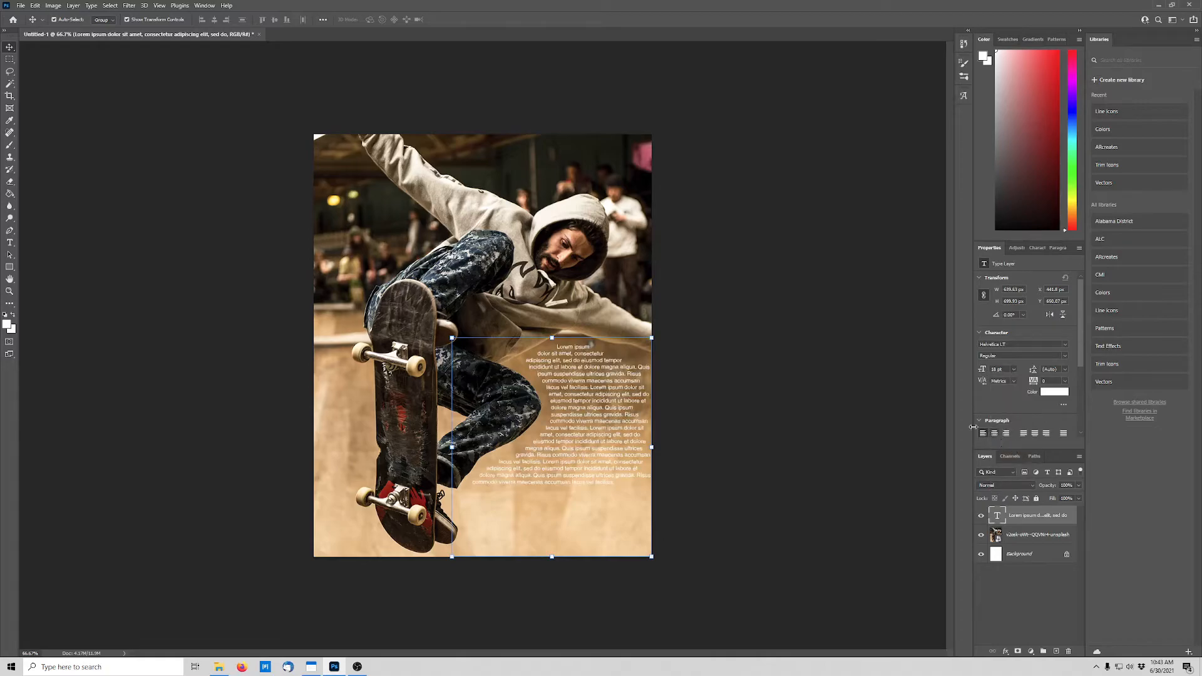
{"action": "left_click", "coordinate": [1015, 370]}
{"action": "left_click", "coordinate": [1015, 454]}
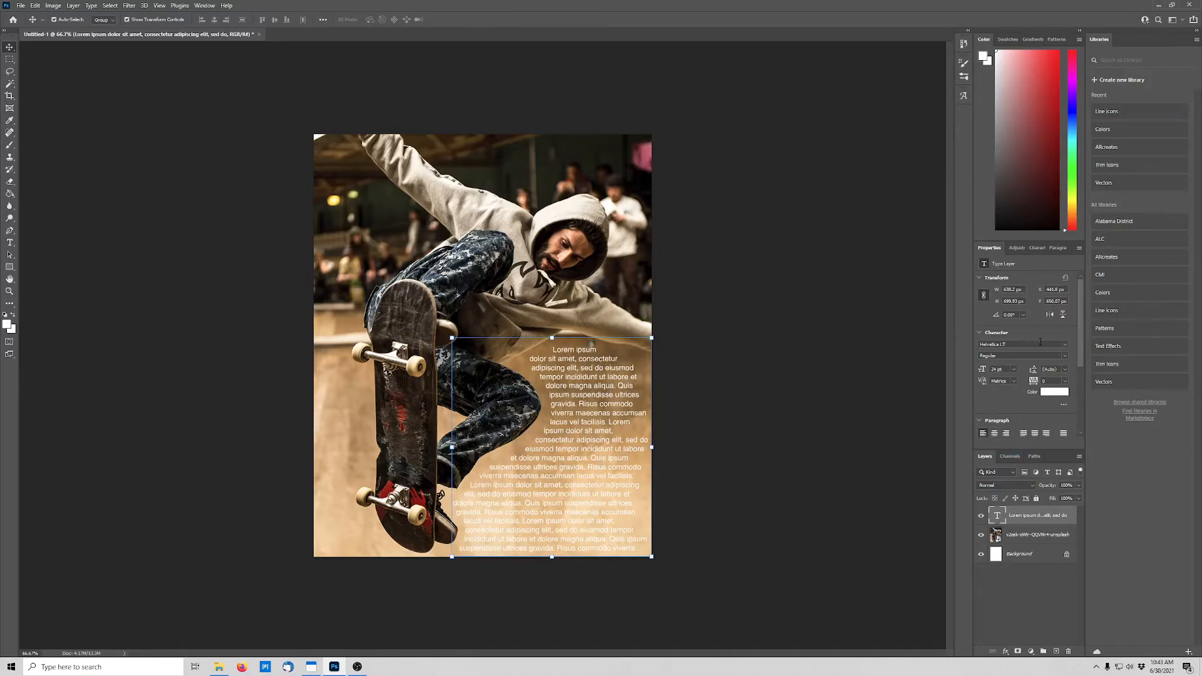
Set the paragraph text's font style to Bold and deselect the layer.
{"action": "left_click", "coordinate": [1063, 354]}
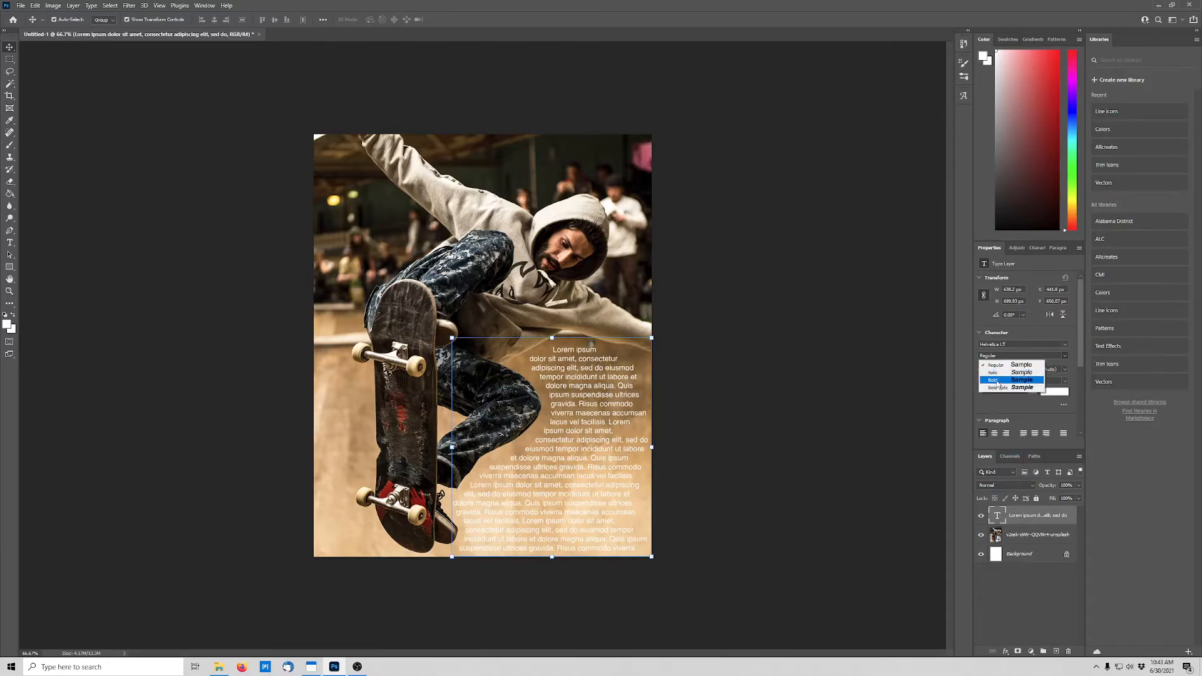
{"action": "left_click", "coordinate": [998, 380]}
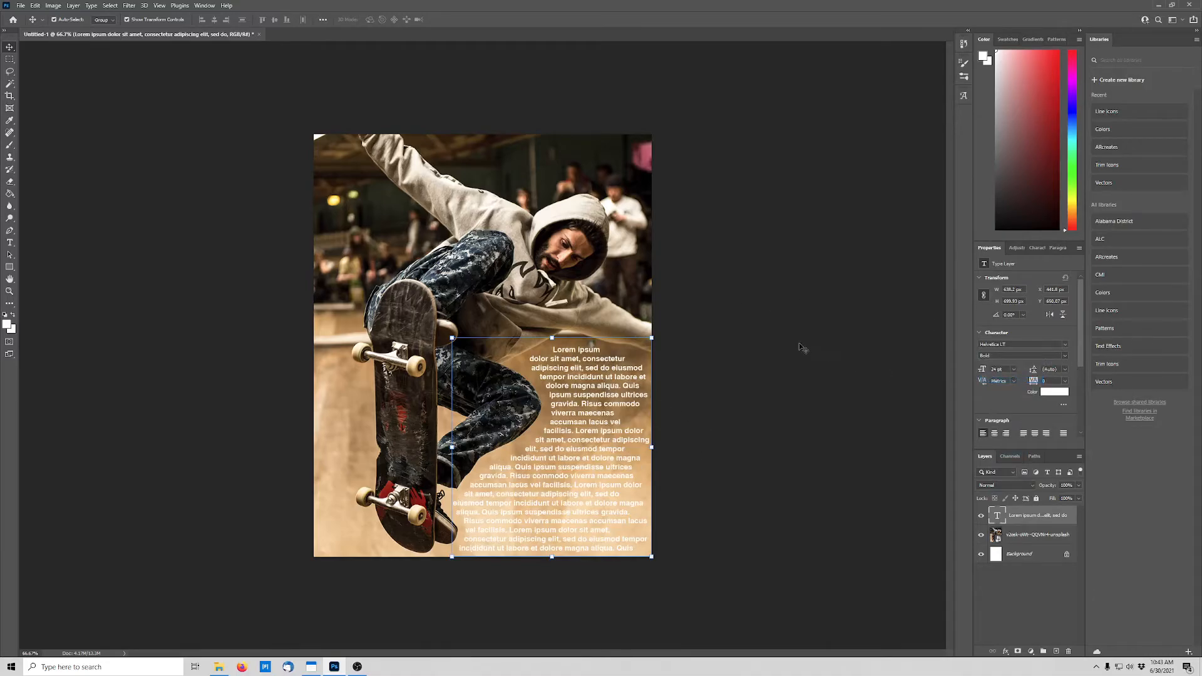
{"action": "left_click", "coordinate": [707, 319]}
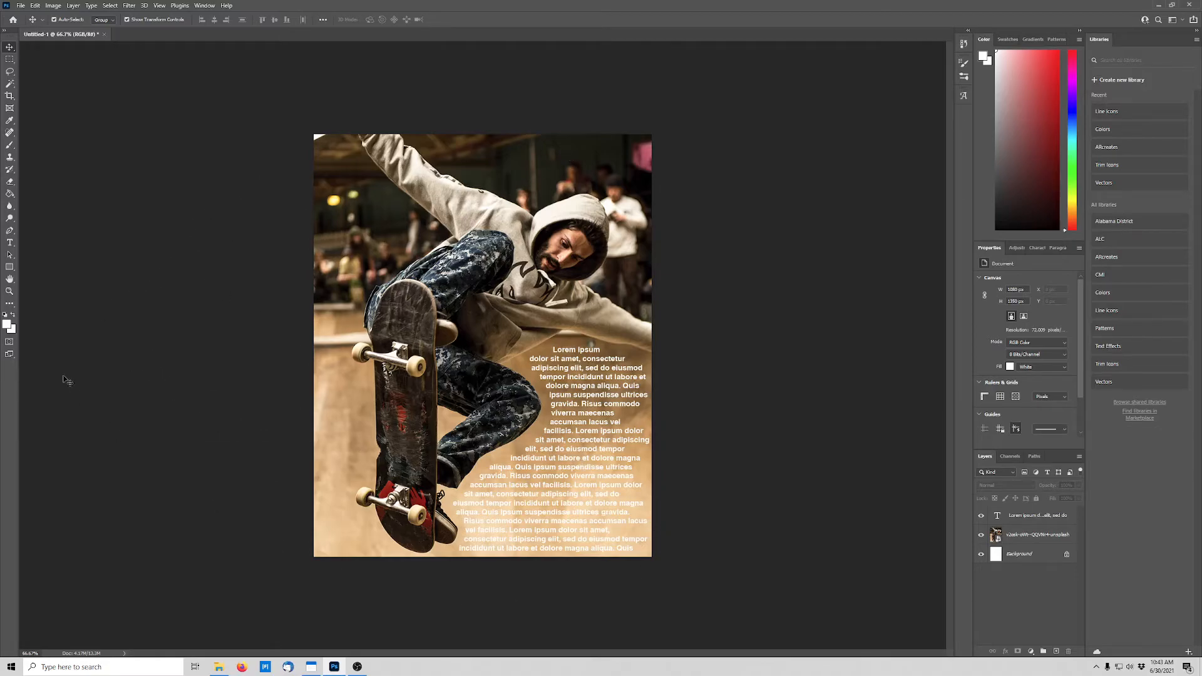
Hide the text and photo layers, and draw a circle about 834 px wide centred on the canvas.
{"action": "left_click", "coordinate": [982, 536]}
{"action": "left_click", "coordinate": [981, 516]}
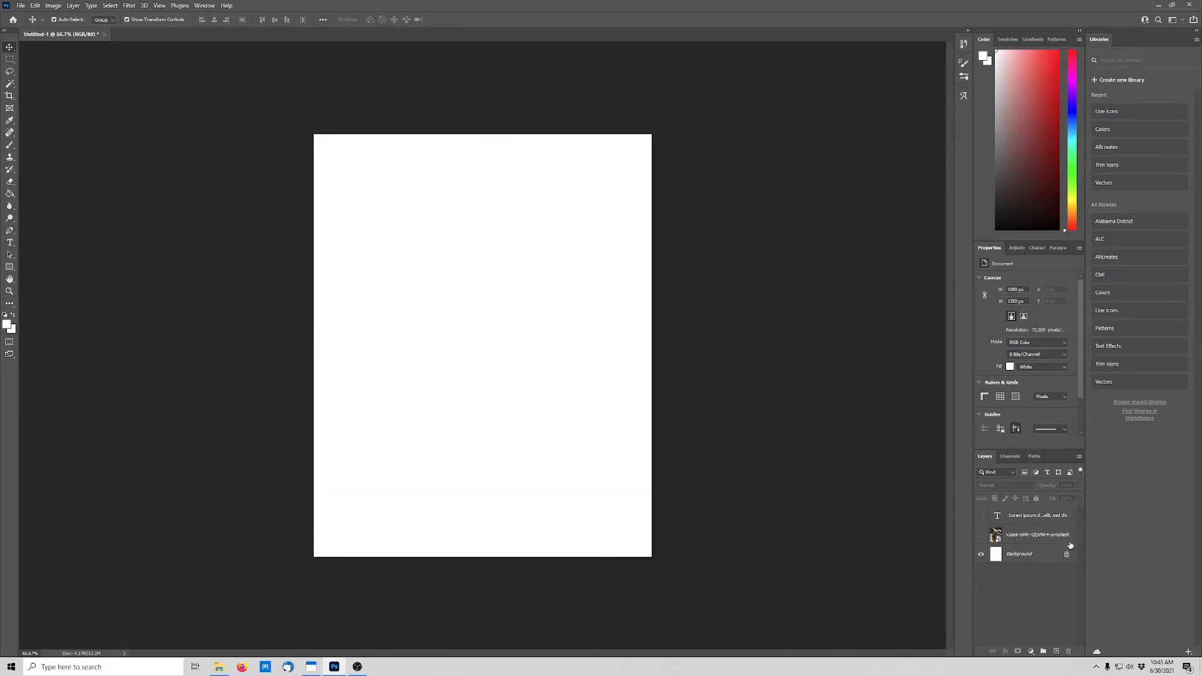
{"action": "left_click", "coordinate": [11, 268]}
{"action": "left_click", "coordinate": [48, 277]}
{"action": "left_click_drag", "start_coordinate": [379, 210], "coordinate": [640, 473]}
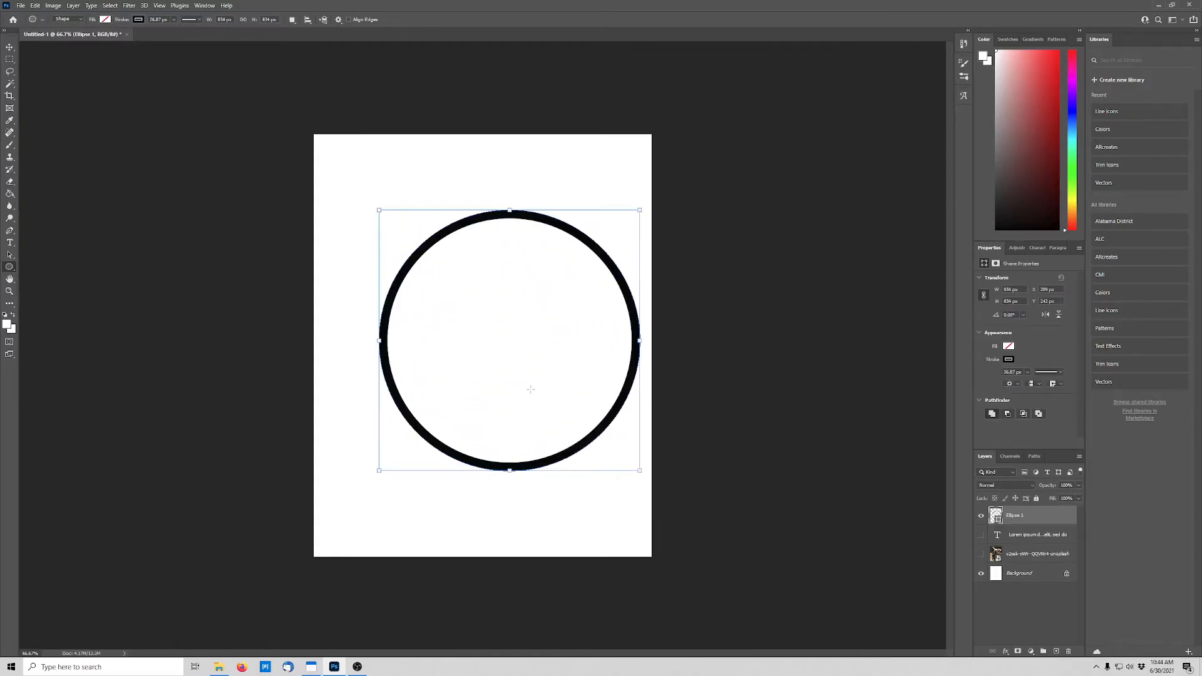
{"action": "key", "text": "v"}
{"action": "left_click_drag", "start_coordinate": [553, 461], "coordinate": [526, 467]}
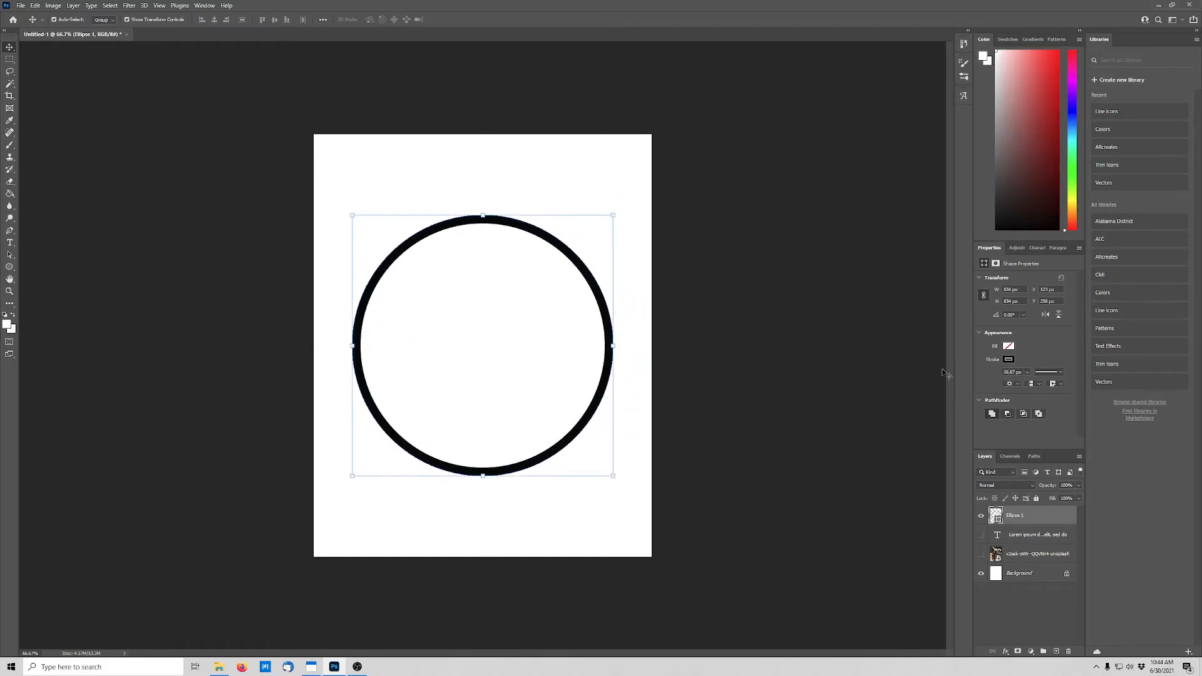
Remove the circle's stroke and fill the circle with black.
{"action": "left_click", "coordinate": [1009, 360]}
{"action": "left_click", "coordinate": [989, 378]}
{"action": "left_click", "coordinate": [1008, 347]}
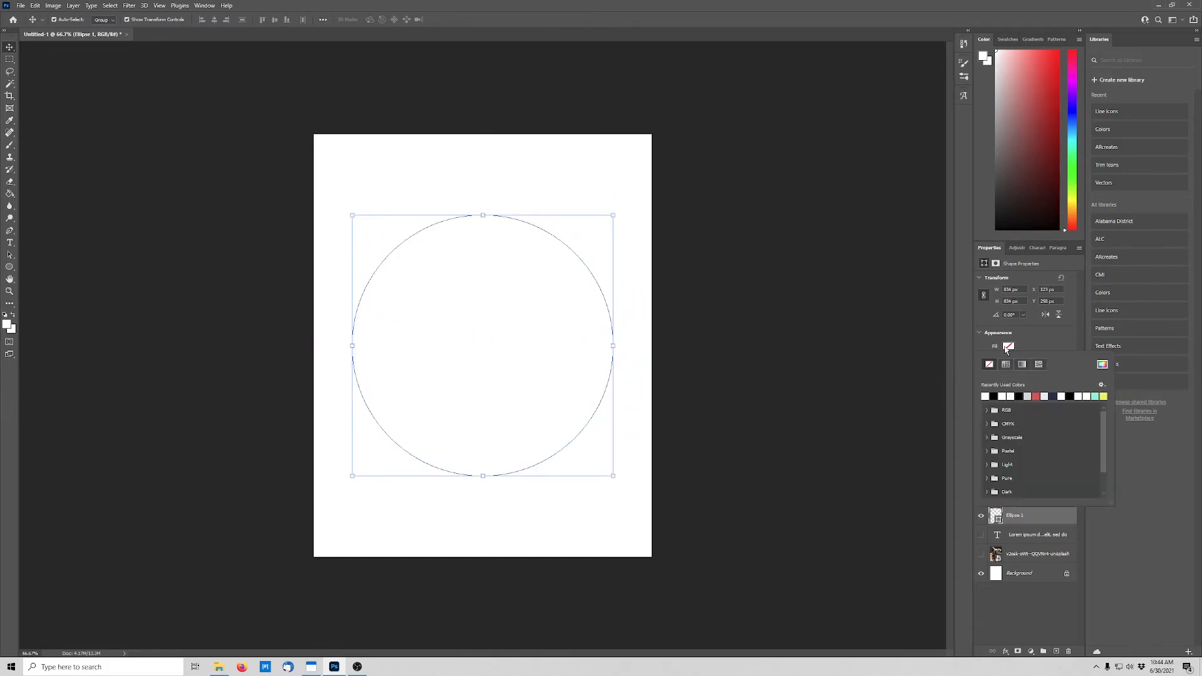
{"action": "double_click", "coordinate": [994, 396]}
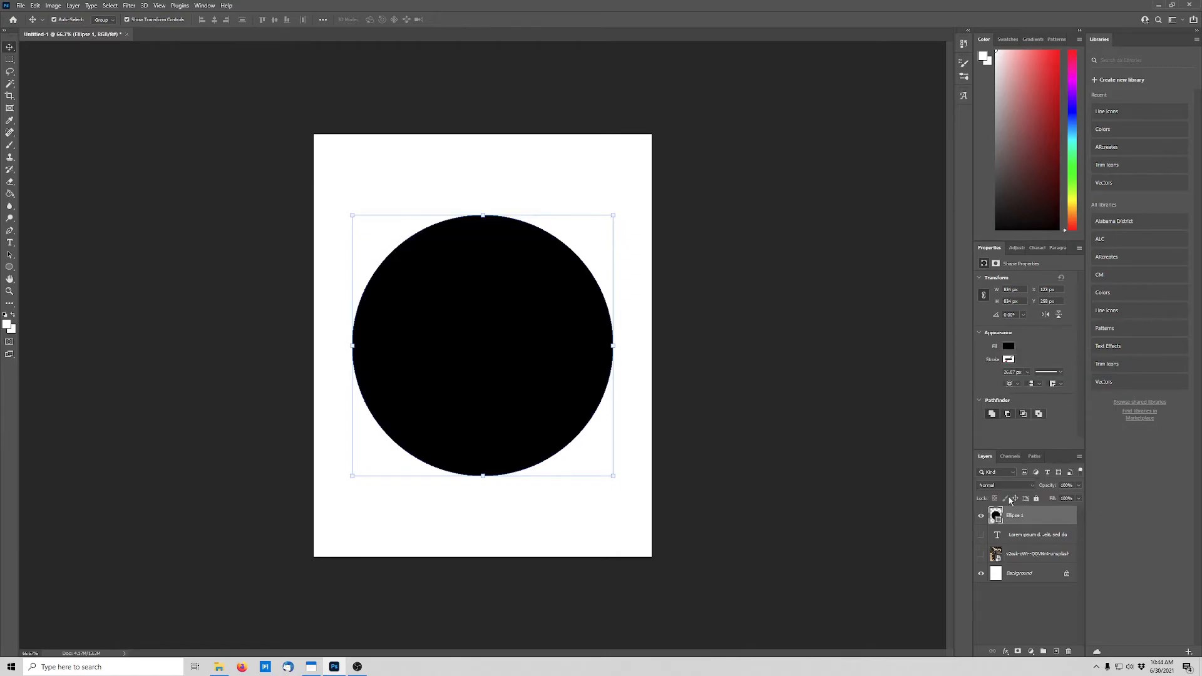
Load the circle layer's outline as a selection and turn it into a work path with a 2.0-pixel tolerance.
{"action": "left_click", "coordinate": [996, 517], "text": "ctrl"}
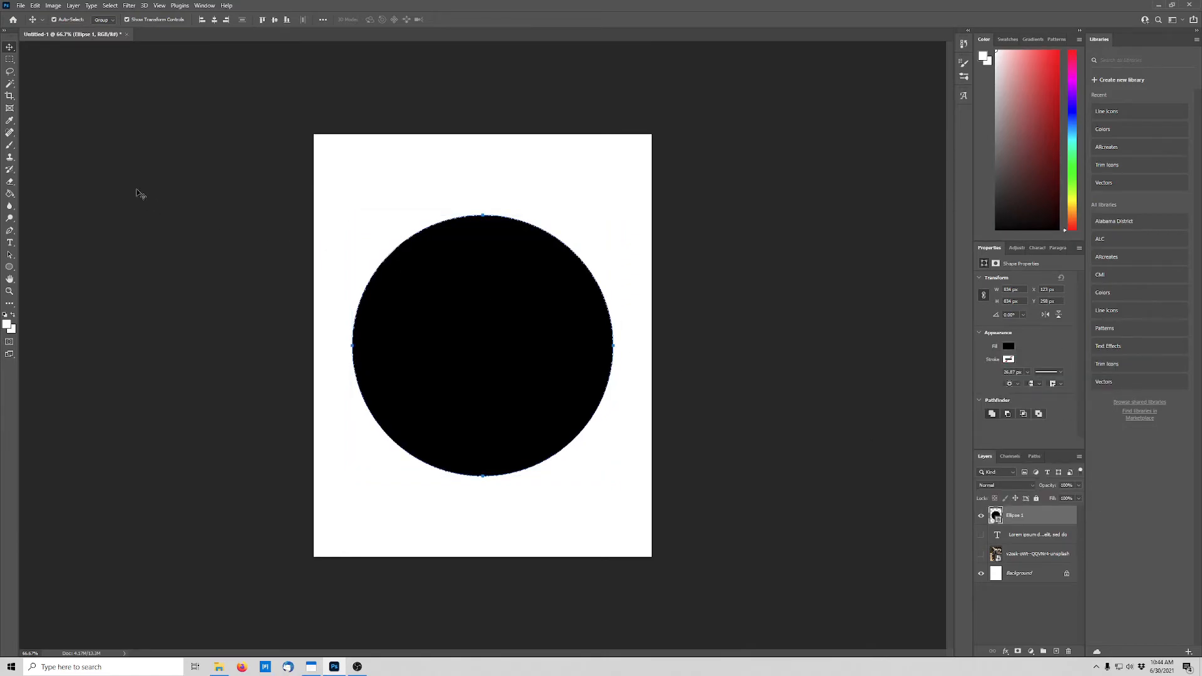
{"action": "left_click", "coordinate": [10, 73]}
{"action": "right_click", "coordinate": [445, 285]}
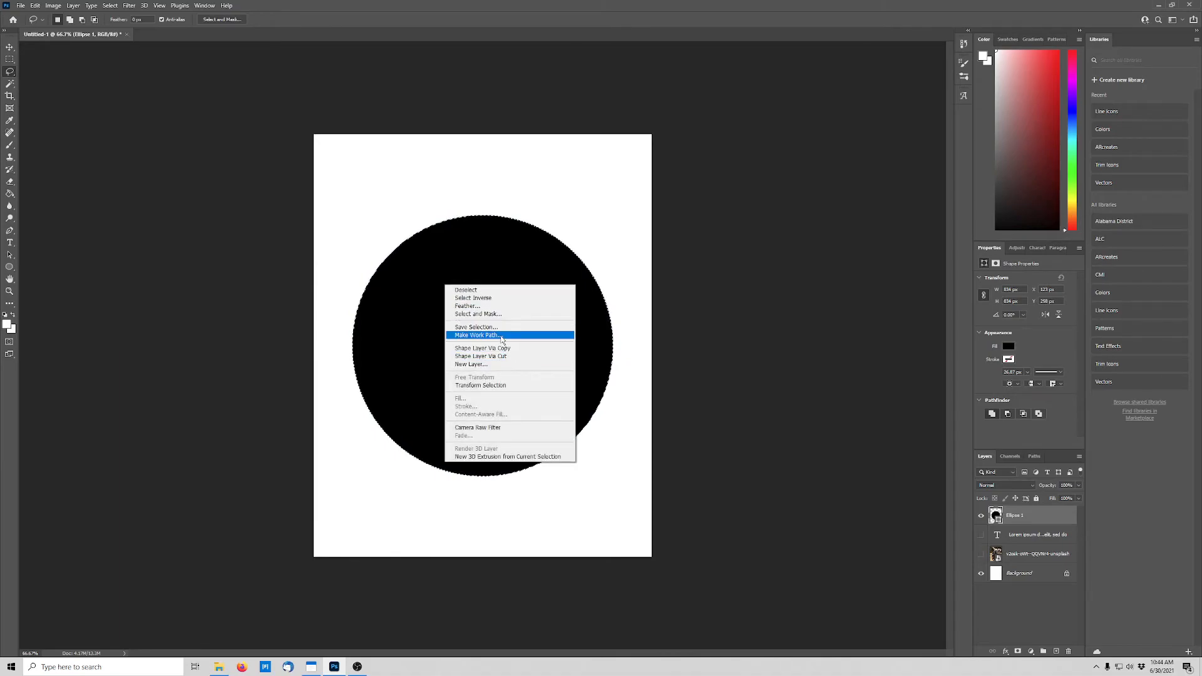
{"action": "left_click", "coordinate": [479, 335]}
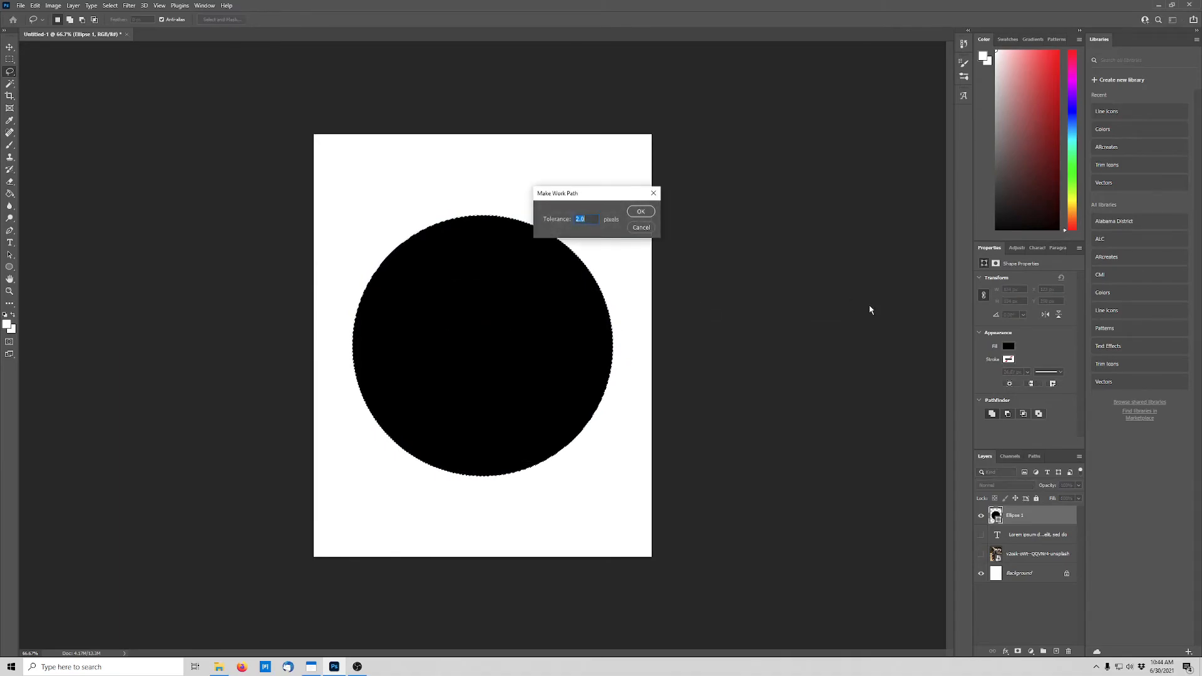
{"action": "left_click", "coordinate": [640, 211]}
Start paragraph text inside the circular work path and fill it with repeated copies of the Lorem ipsum placeholder text.
{"action": "left_click", "coordinate": [10, 243]}
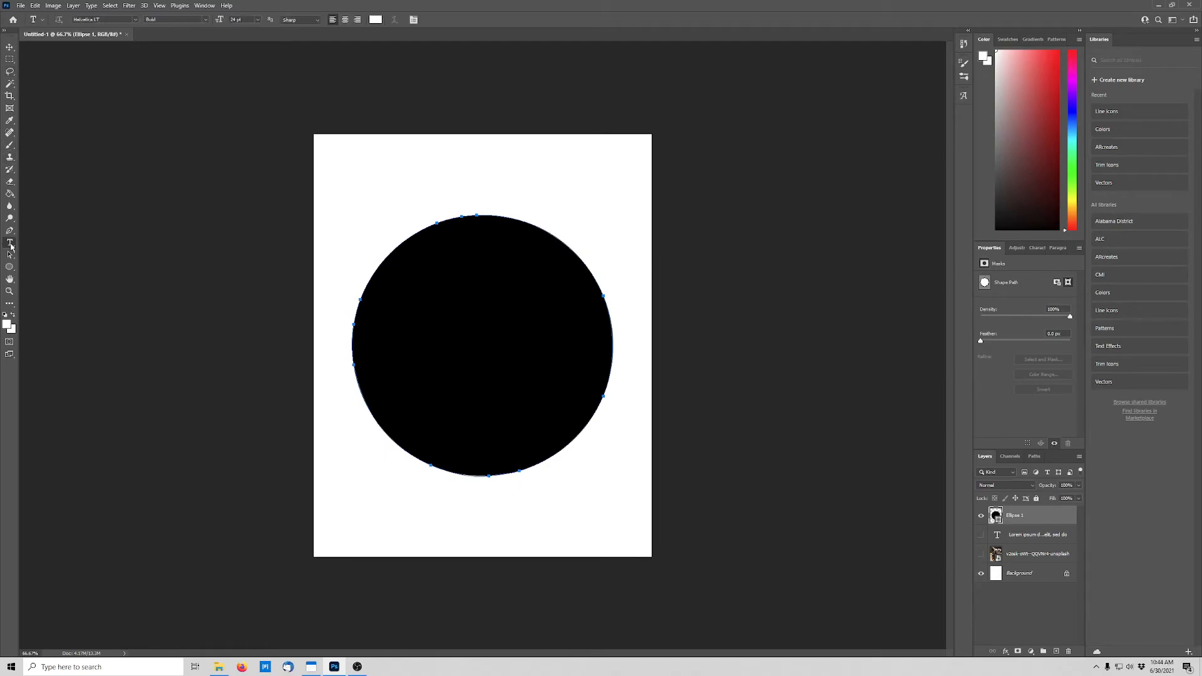
{"action": "left_click", "coordinate": [474, 243]}
{"action": "left_click", "coordinate": [475, 272]}
{"action": "left_click_drag", "start_coordinate": [491, 275], "coordinate": [328, 174]}
{"action": "key", "text": "ctrl+c"}
{"action": "key", "text": "ctrl+v"}
{"action": "key", "text": "ctrl+v"}
{"action": "key", "text": "ctrl+v"}
{"action": "key", "text": "ctrl+v"}
{"action": "key", "text": "ctrl+v"}
{"action": "key", "text": "ctrl+v"}
{"action": "key", "text": "ctrl+v"}
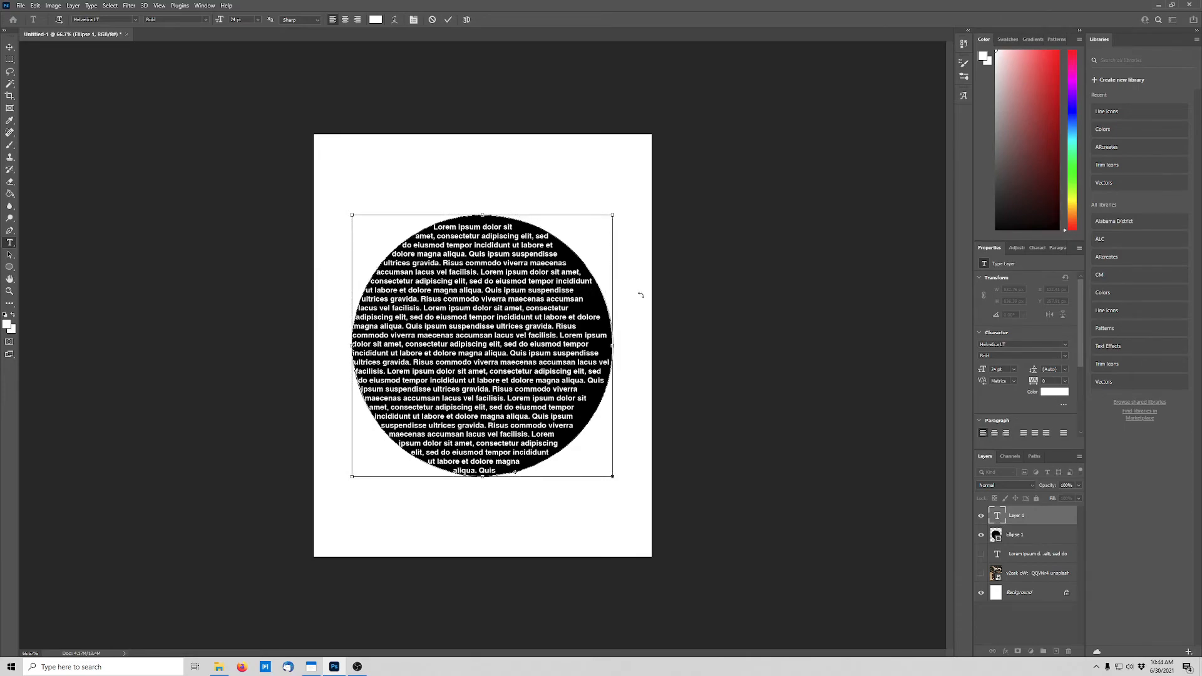
{"action": "left_click", "coordinate": [742, 343]}
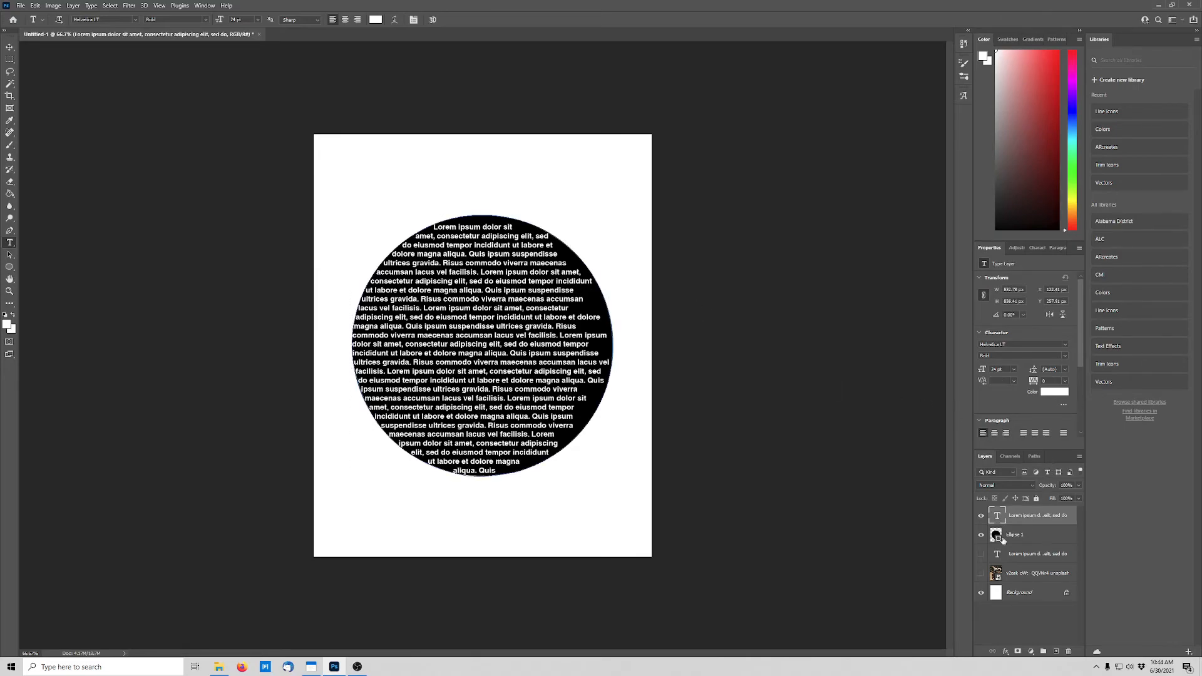
Hide the black circle layer and set the circular paragraph's text color to black.
{"action": "left_click", "coordinate": [981, 535]}
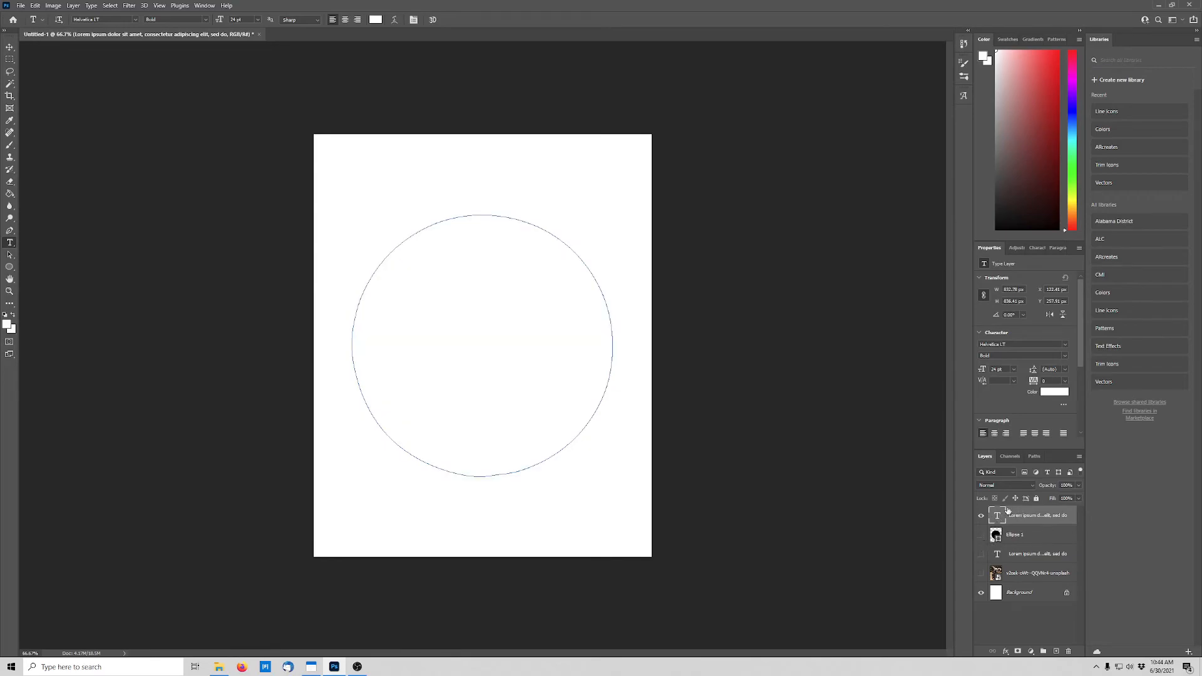
{"action": "left_click", "coordinate": [1052, 392]}
{"action": "left_click", "coordinate": [748, 522]}
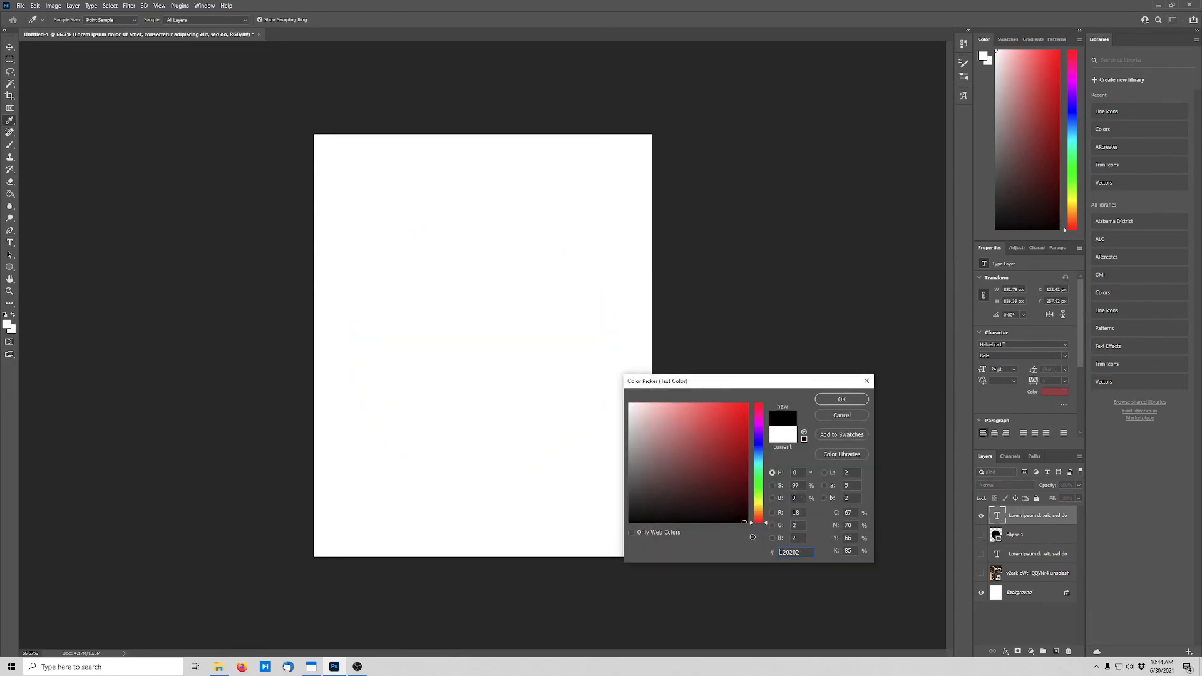
{"action": "left_click", "coordinate": [842, 401]}
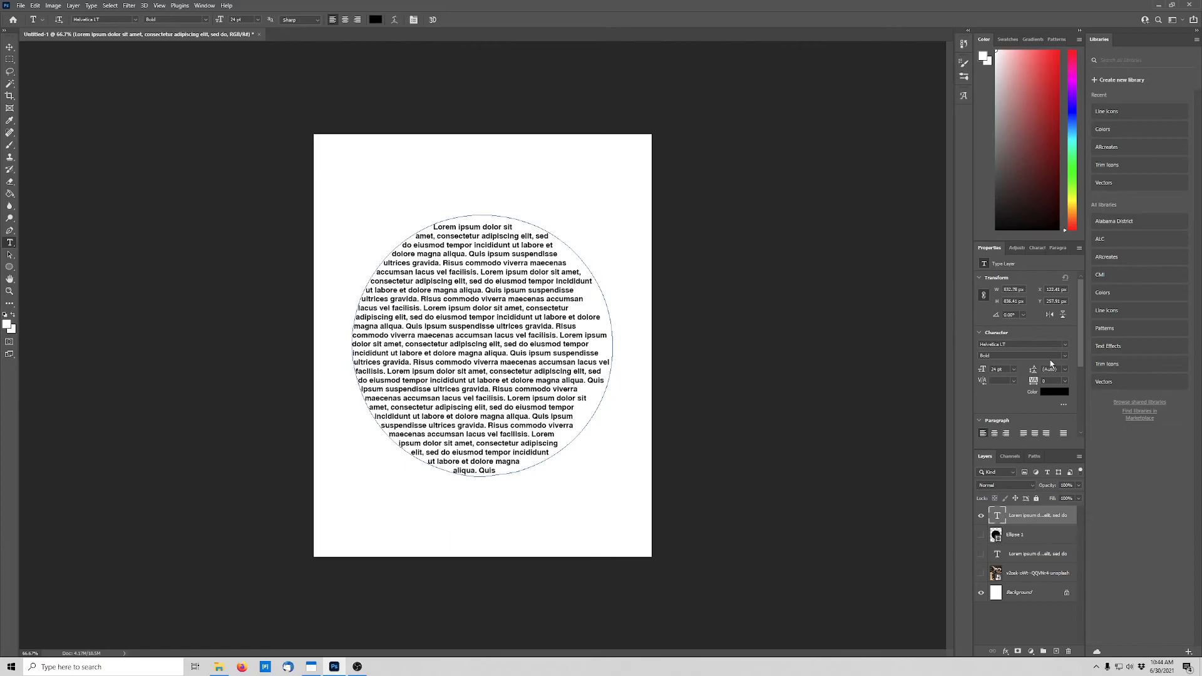
Center-align the circular paragraph text and deselect its layer.
{"action": "left_click", "coordinate": [997, 434]}
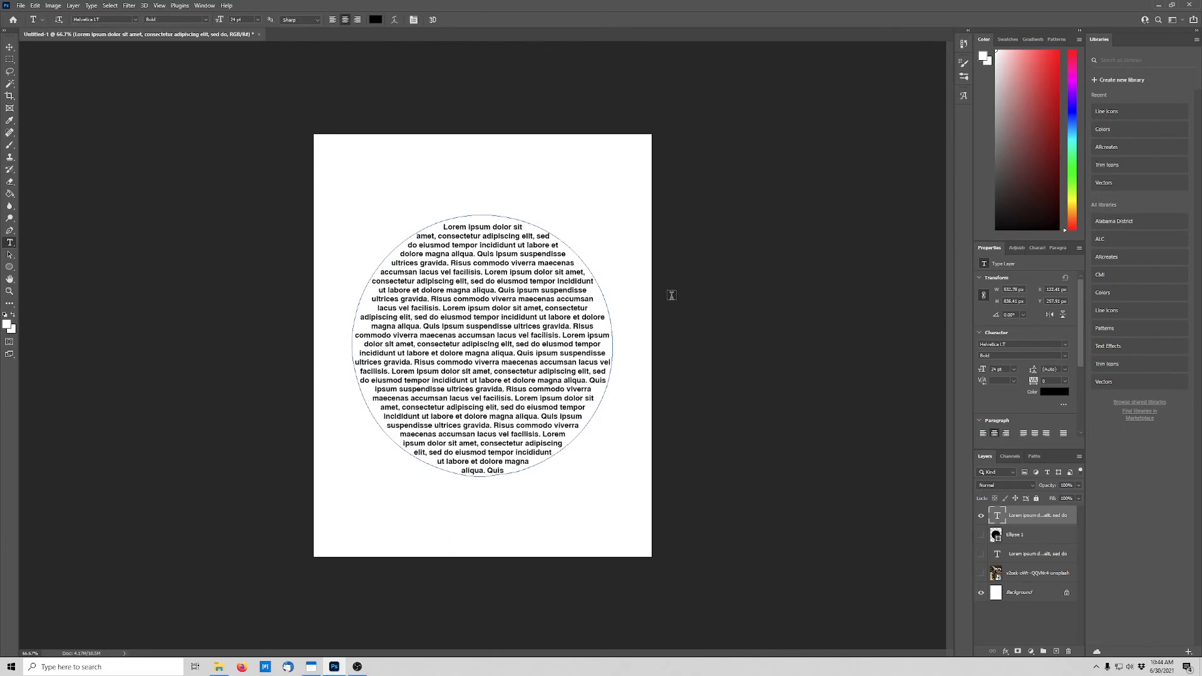
{"action": "key", "text": "v"}
{"action": "left_click", "coordinate": [773, 363]}
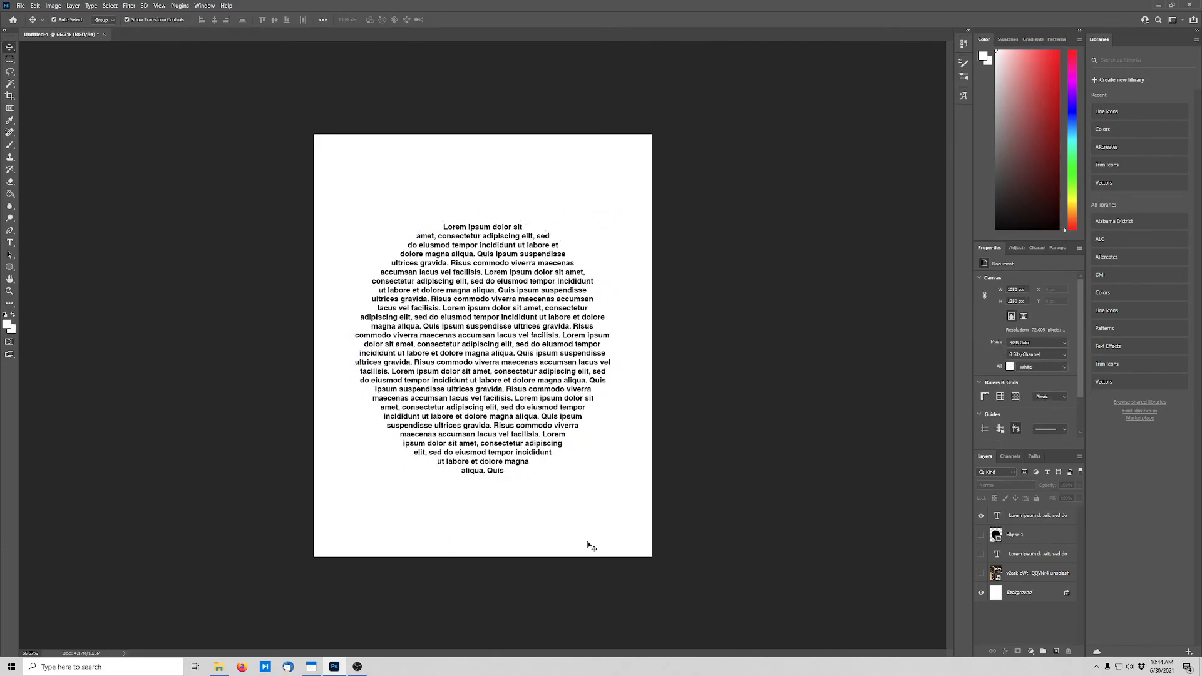